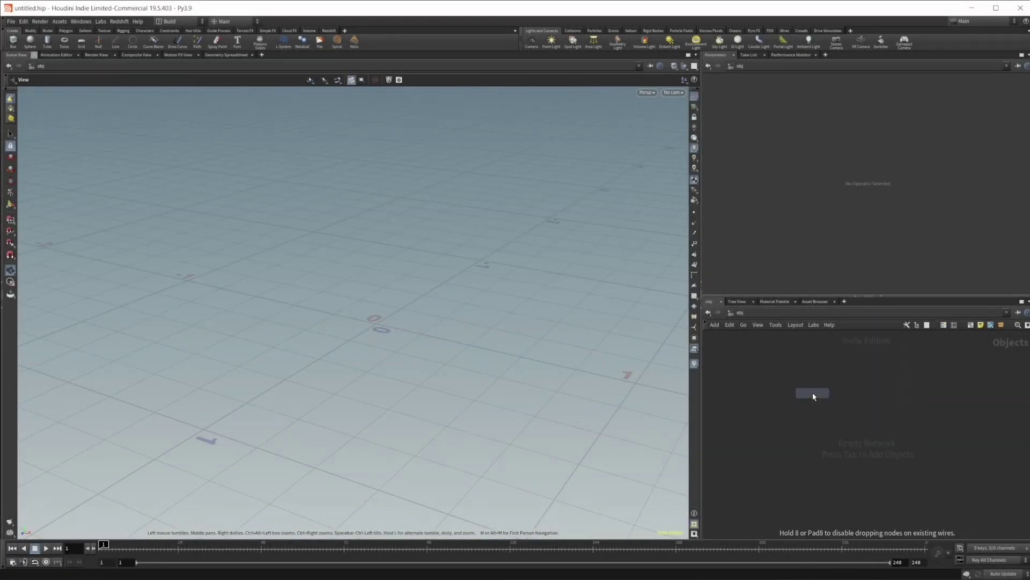
Place a Geometry object in the object network and go inside it.
left_click(813, 395)
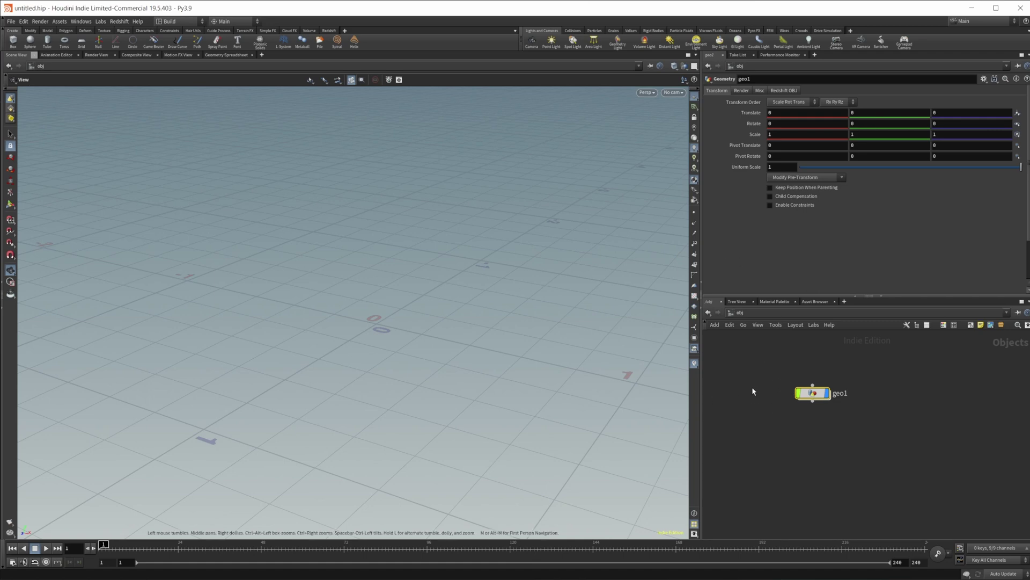
mouse_move(813, 393)
double_click(813, 394)
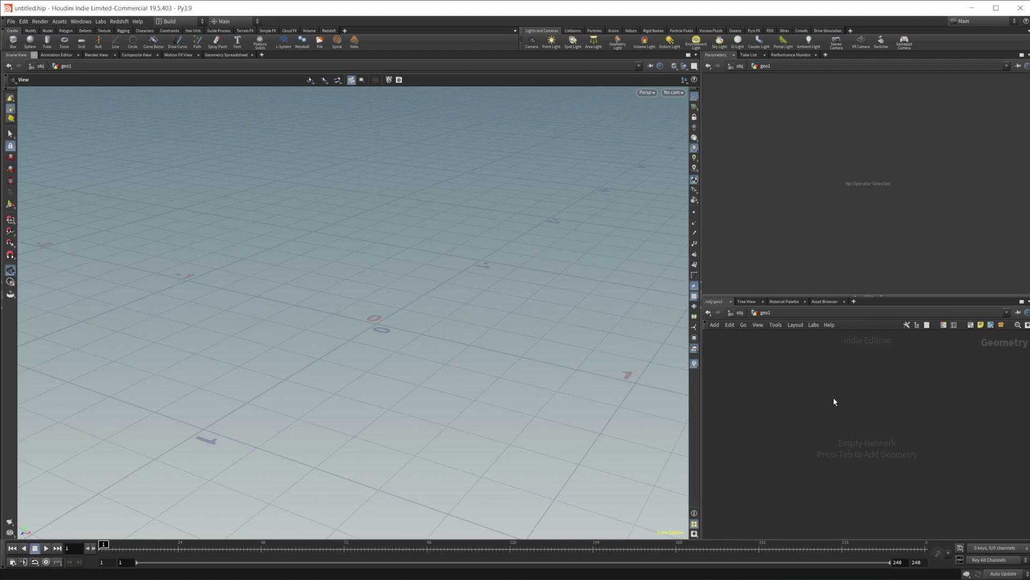
Add a Grid node to the empty geometry network and place it with free space beside it.
key("Tab")
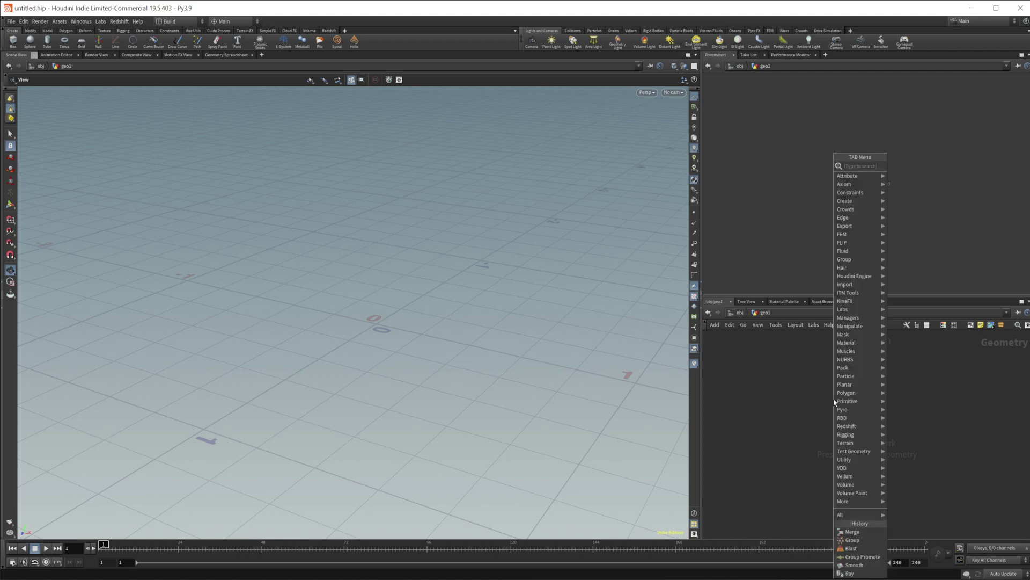
type("grid")
key("Return")
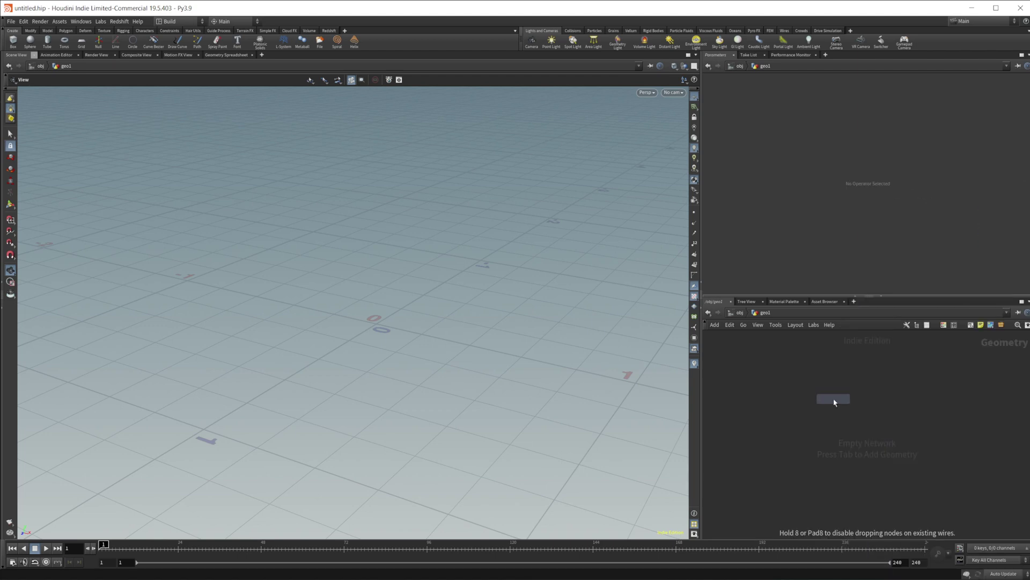
left_click(833, 398)
left_click_drag(834, 400, 902, 397)
Set the grid's rows and columns to 50 each.
right_click_drag(530, 327, 593, 319)
left_click_drag(870, 154, 1028, 154)
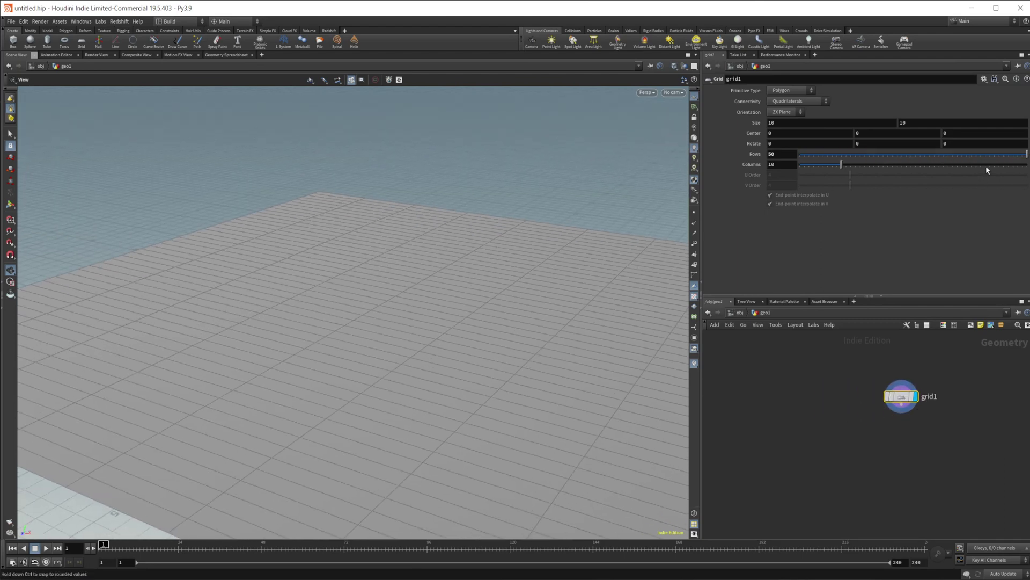
left_click_drag(950, 165, 1028, 164)
left_click_drag(416, 353, 348, 345, "alt")
Add a Rubber Toy test geometry node beside the grid, display it and disable its Add Shader option.
key("Tab")
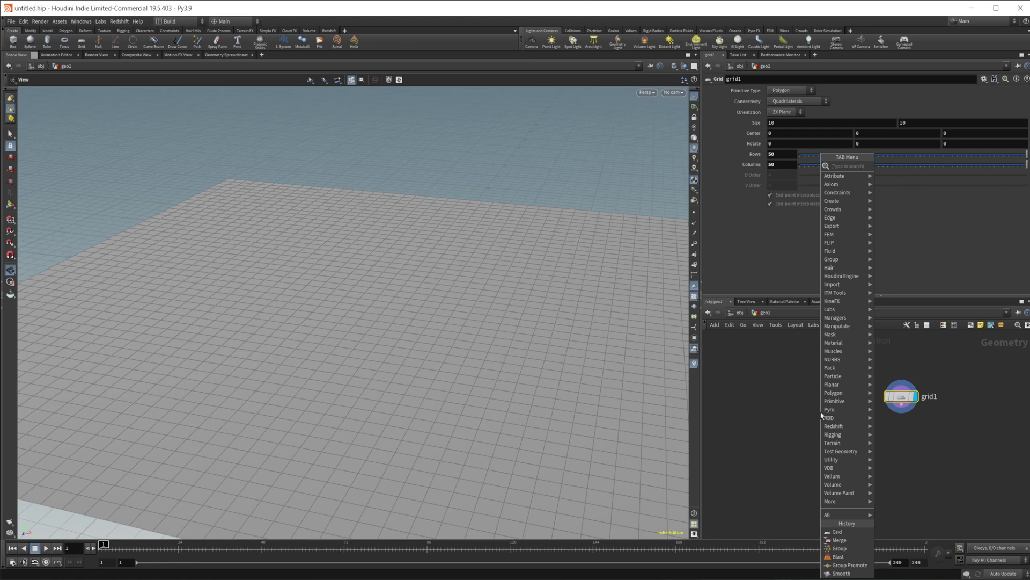
type("test")
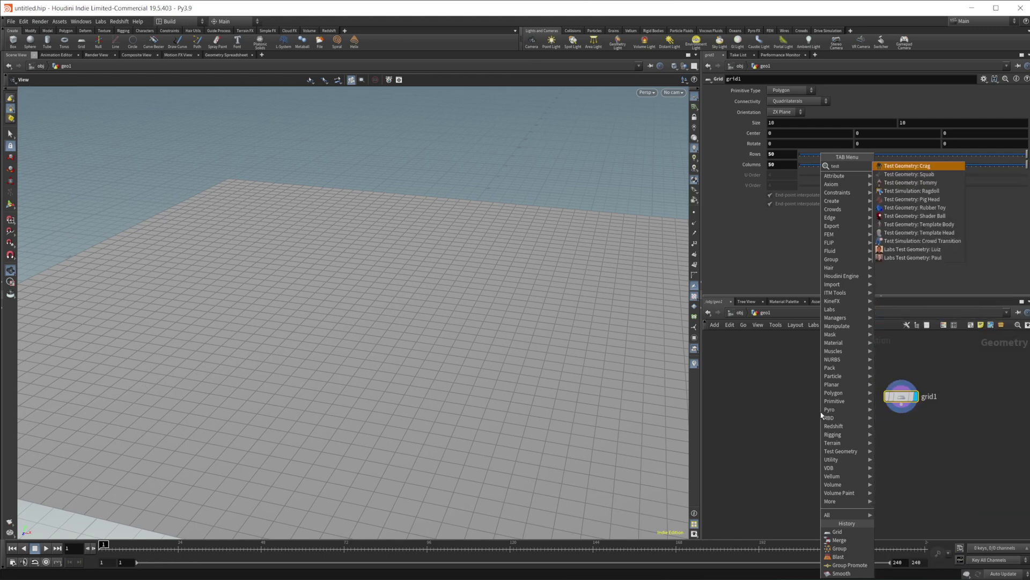
type("ru")
key("Return")
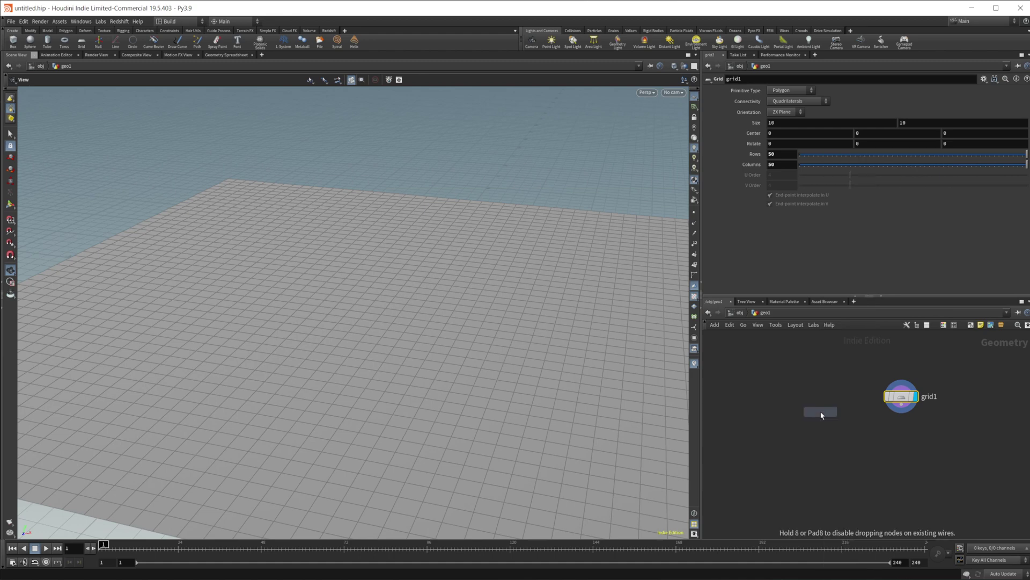
left_click(821, 415)
mouse_move(821, 413)
left_mouse_down()
mouse_move(807, 406)
mouse_move(814, 397)
left_mouse_up()
left_click(827, 397)
left_click(770, 132)
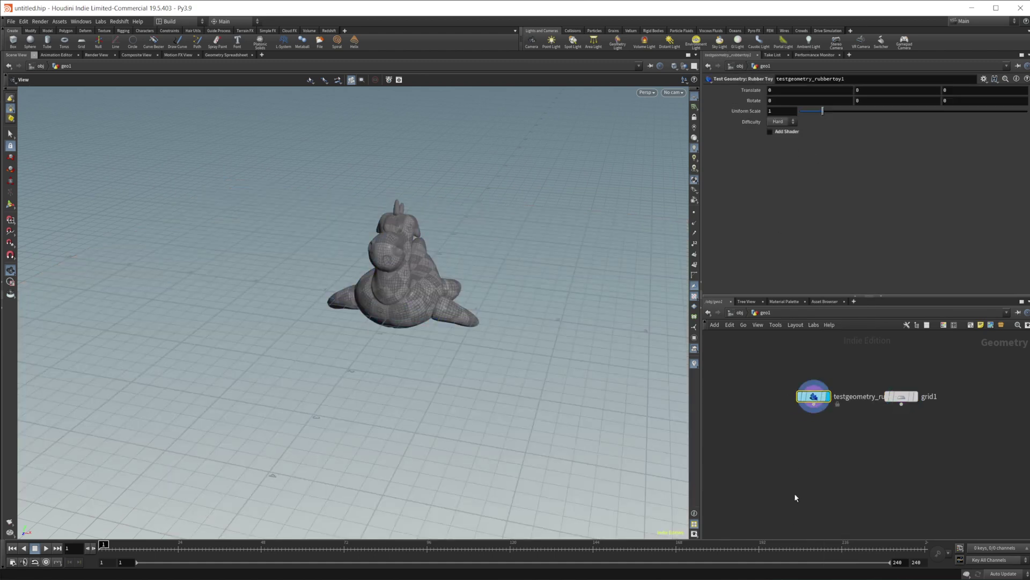
Add a Clean node below the rubber toy and enable Remove Attribs with the pattern *.
key("Tab")
type("clean")
key("Return")
left_click(809, 450)
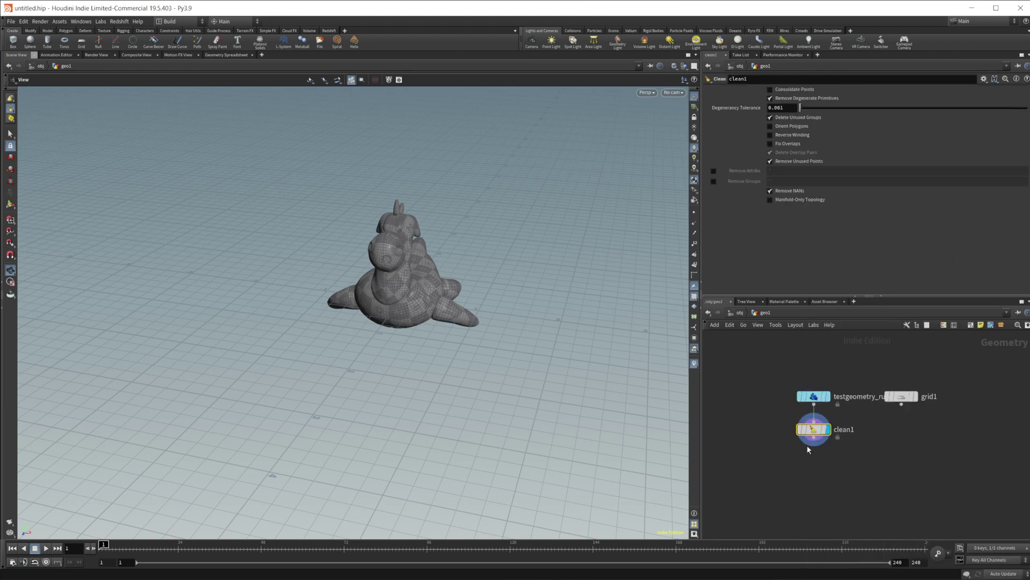
left_click(713, 172)
middle_click_drag(835, 472, 822, 427)
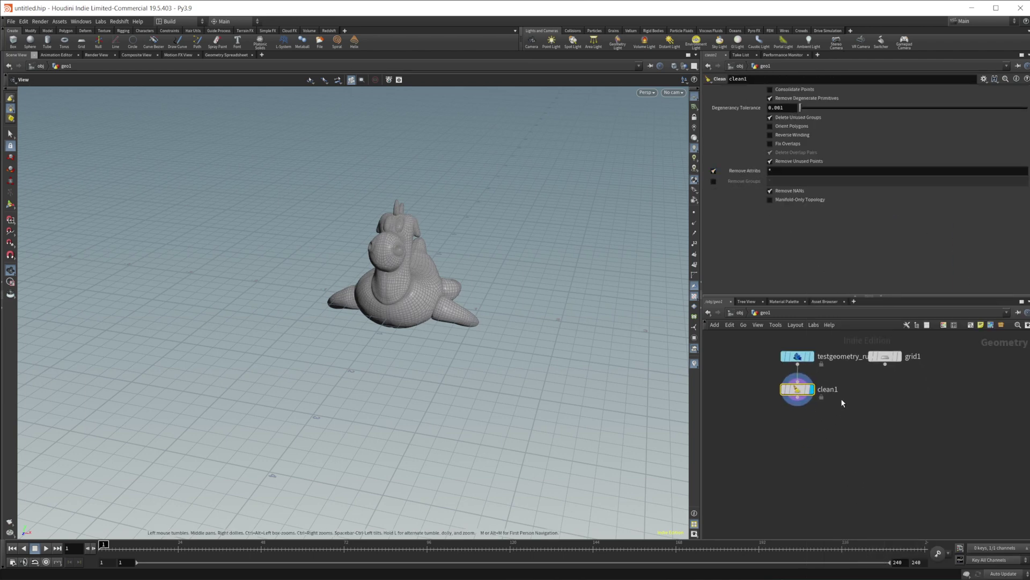
left_click_drag(513, 373, 560, 367)
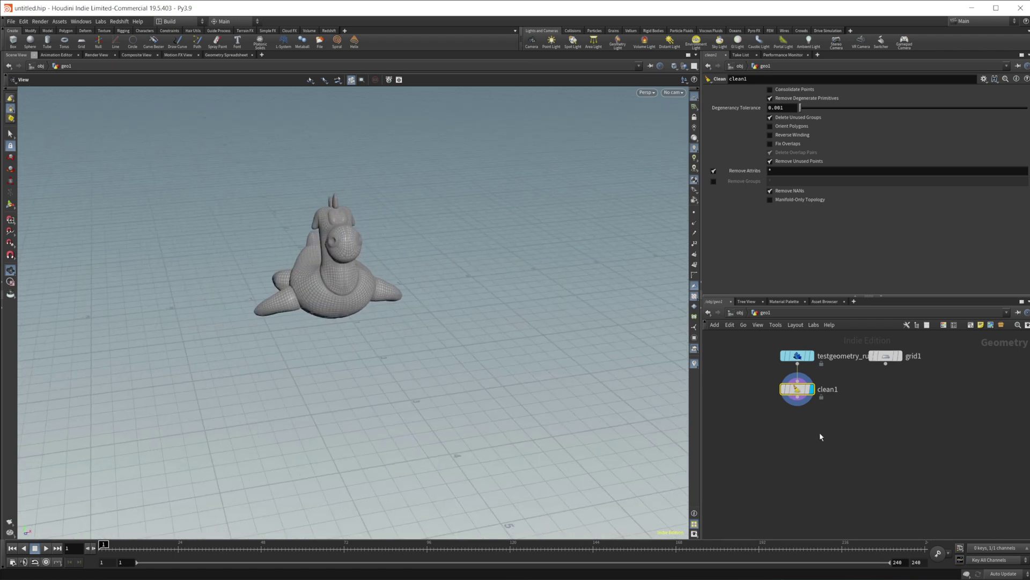
Add a Merge node, connect the clean and grid nodes into it and display the combined geometry.
key("Tab")
type("merg")
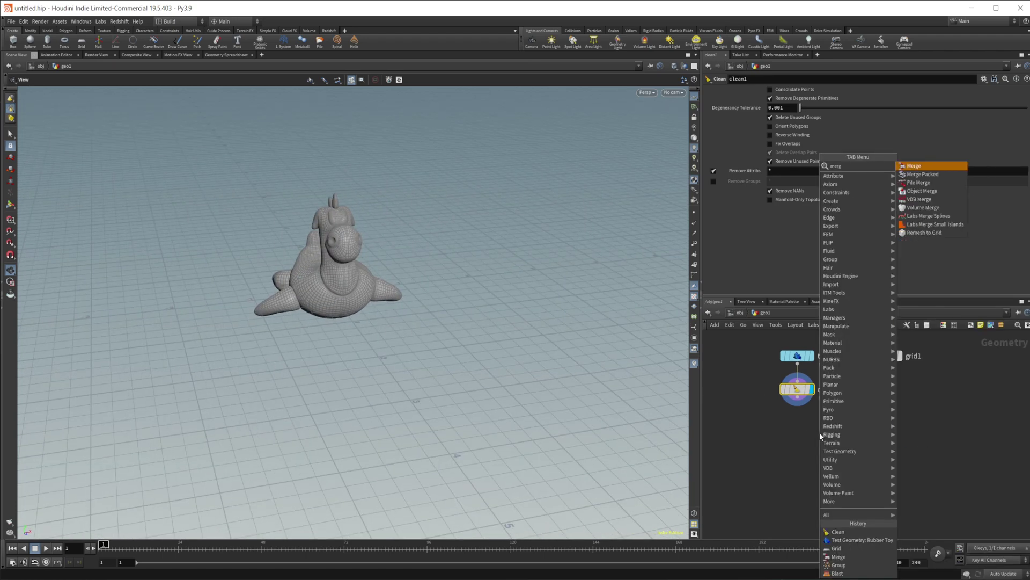
key("Return")
left_click(820, 433)
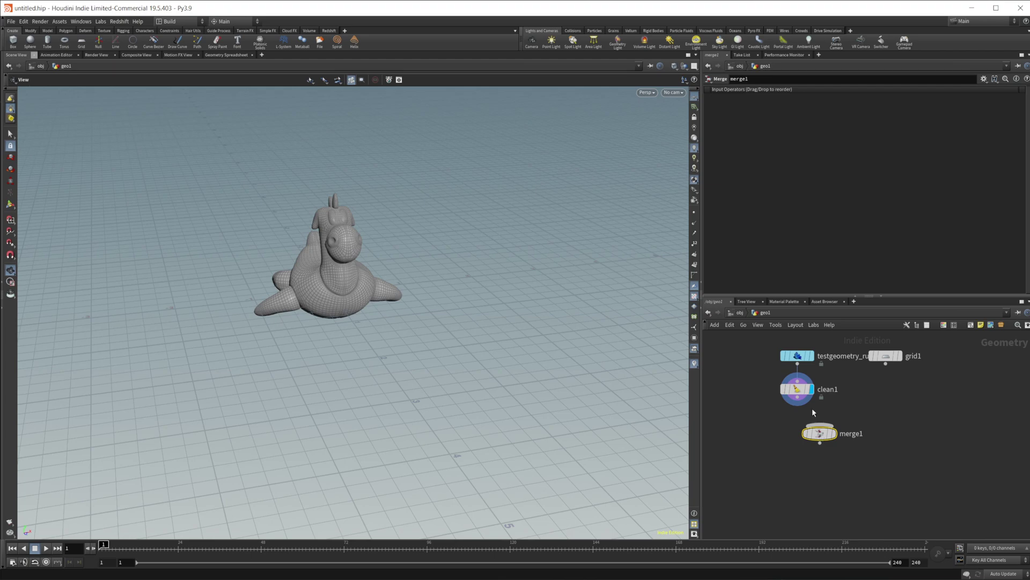
left_click_drag(798, 399, 820, 424)
left_click_drag(886, 364, 815, 425)
key("r")
Move the merge node below the grid node, leaving free space under the clean node.
left_click_drag(419, 314, 300, 306)
right_click_drag(433, 292, 487, 310)
left_click_drag(487, 310, 434, 328)
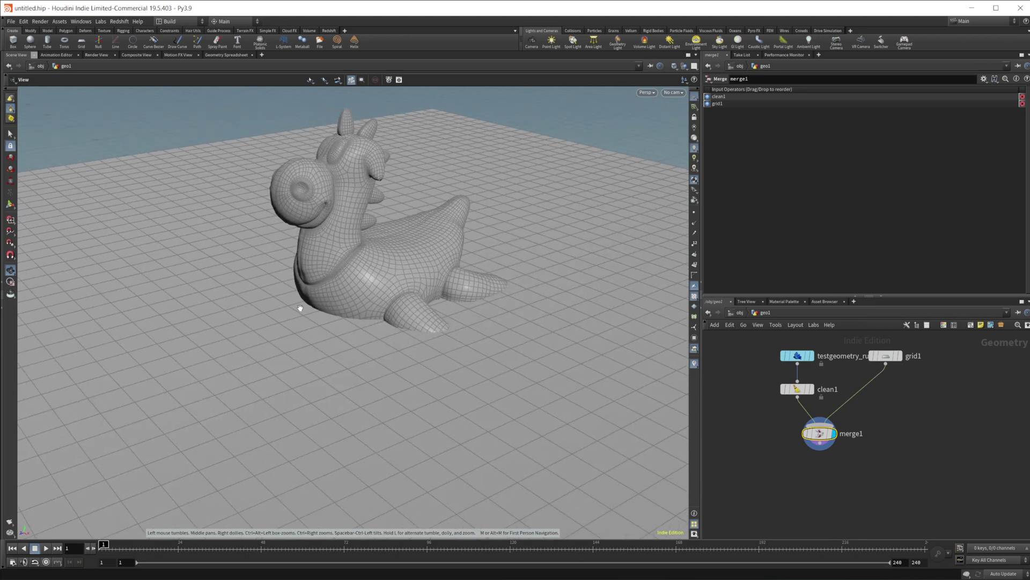
scroll(469, 348, "up", 4)
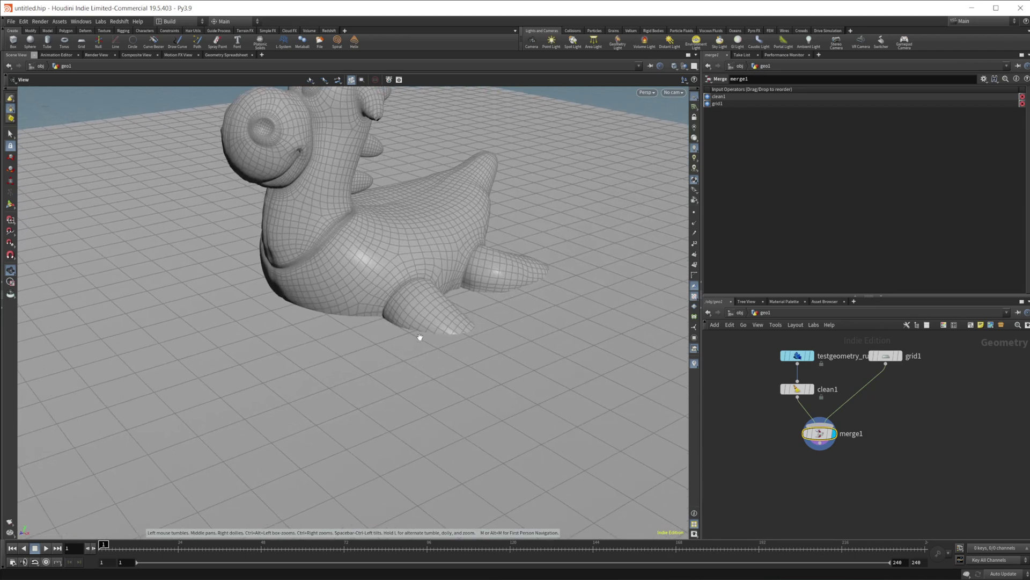
left_click_drag(417, 338, 372, 334)
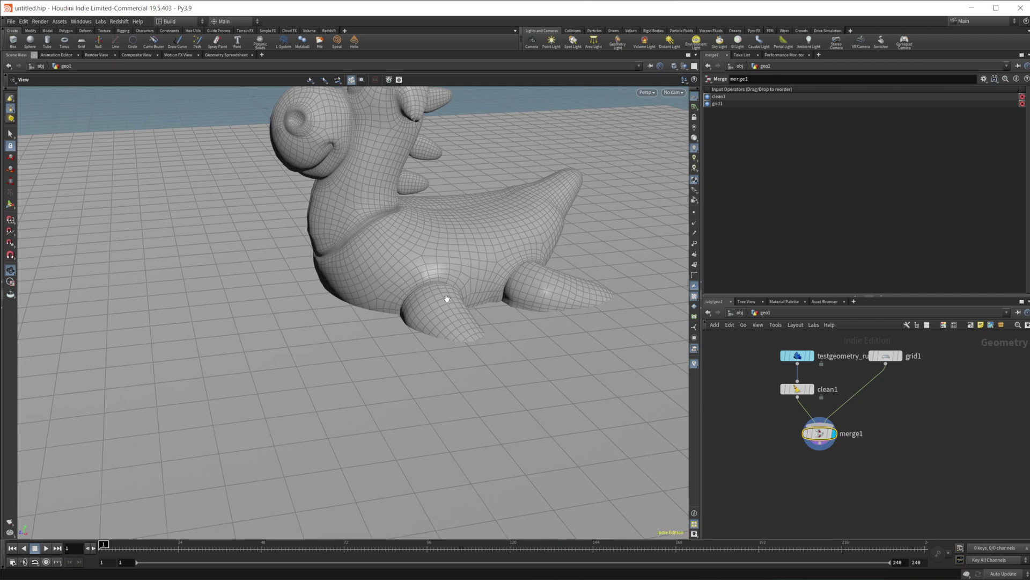
left_click_drag(471, 291, 427, 317)
middle_click_drag(864, 496, 834, 494)
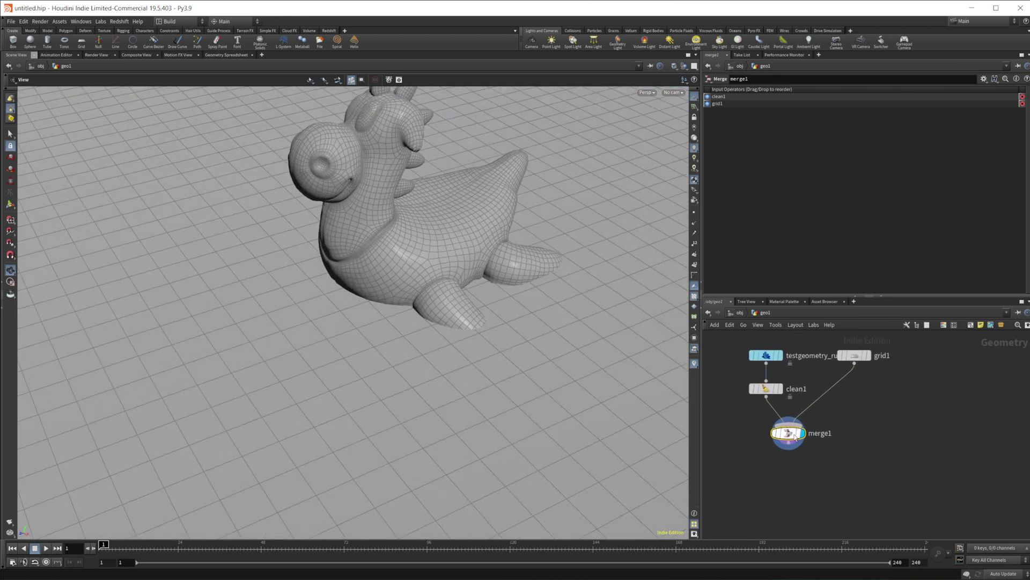
left_click_drag(798, 434, 865, 436)
middle_click_drag(780, 441, 821, 443)
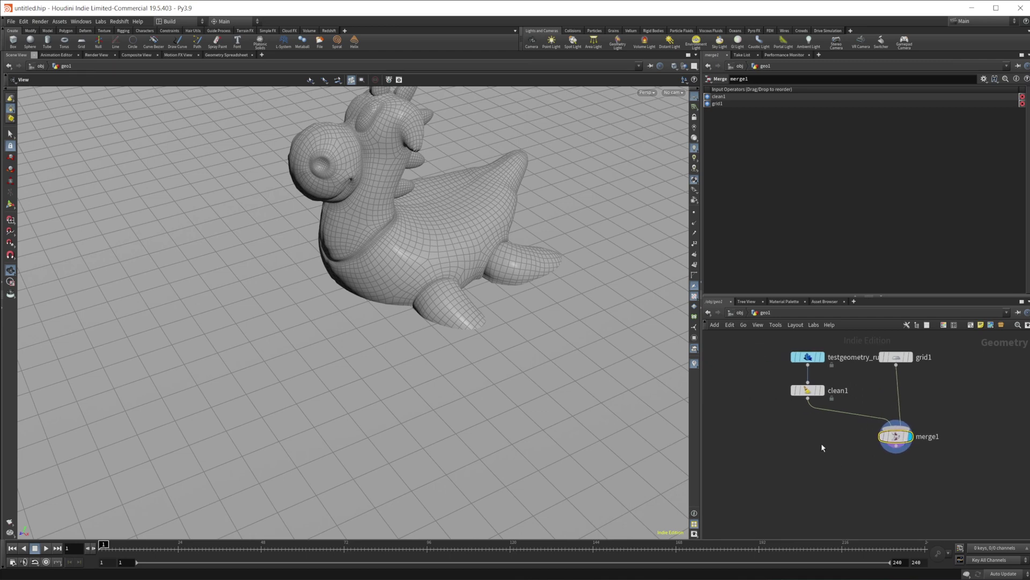
Add a Labs Dirt Skirt node with the cleaned toy as its first input and the grid as its second.
key("Tab")
type("dirt")
key("Return")
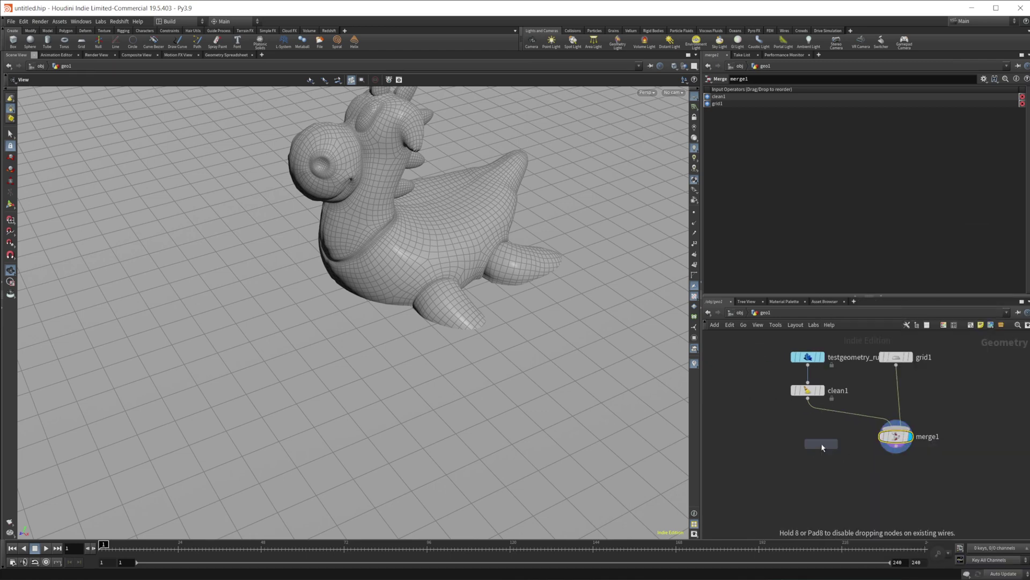
left_click(821, 443)
left_click_drag(808, 398, 807, 447)
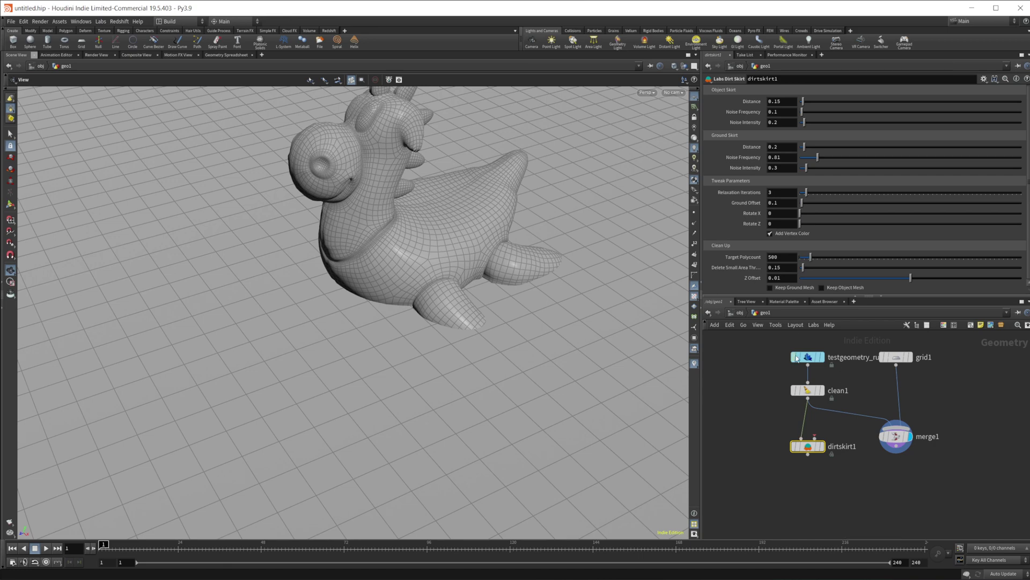
mouse_move(817, 370)
left_click_drag(896, 367, 841, 403)
Display the dirt skirt node's output and nudge the node slightly into place.
mouse_move(804, 453)
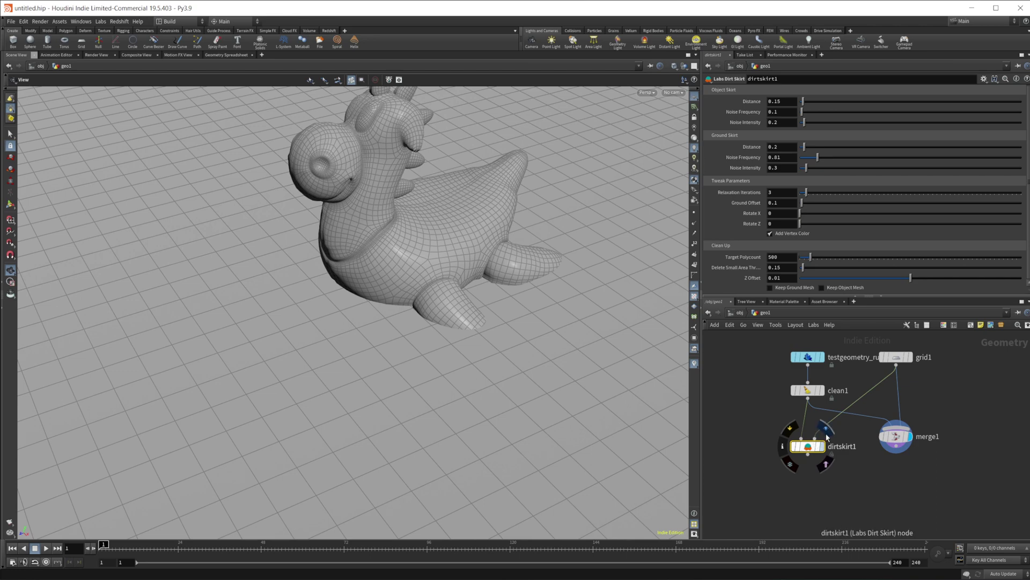
key("r")
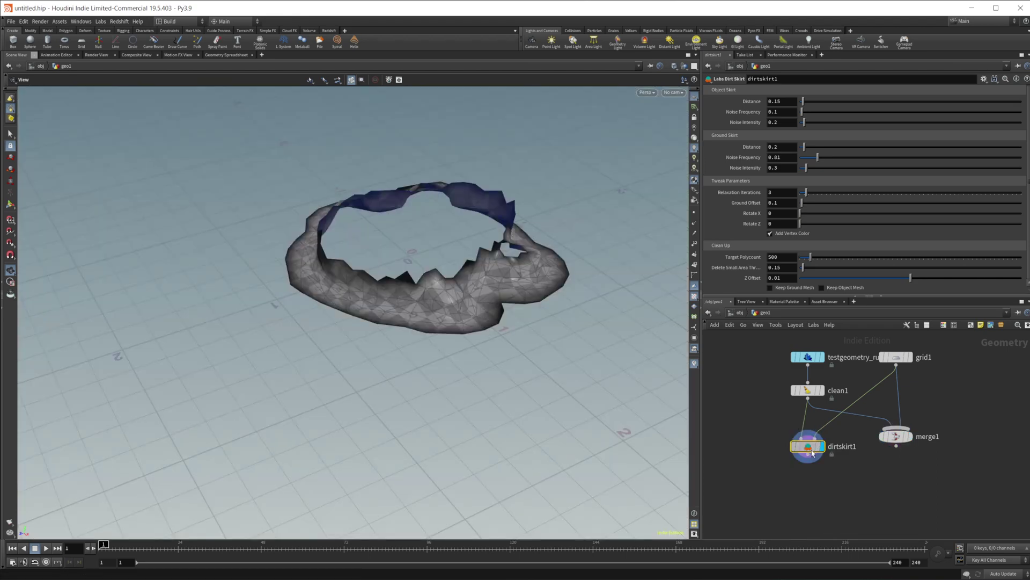
left_click_drag(812, 451, 817, 446)
Enable Keep Ground Mesh and Keep Object Mesh on the dirt skirt node.
right_click_drag(407, 283, 455, 276)
left_click_drag(454, 275, 348, 308)
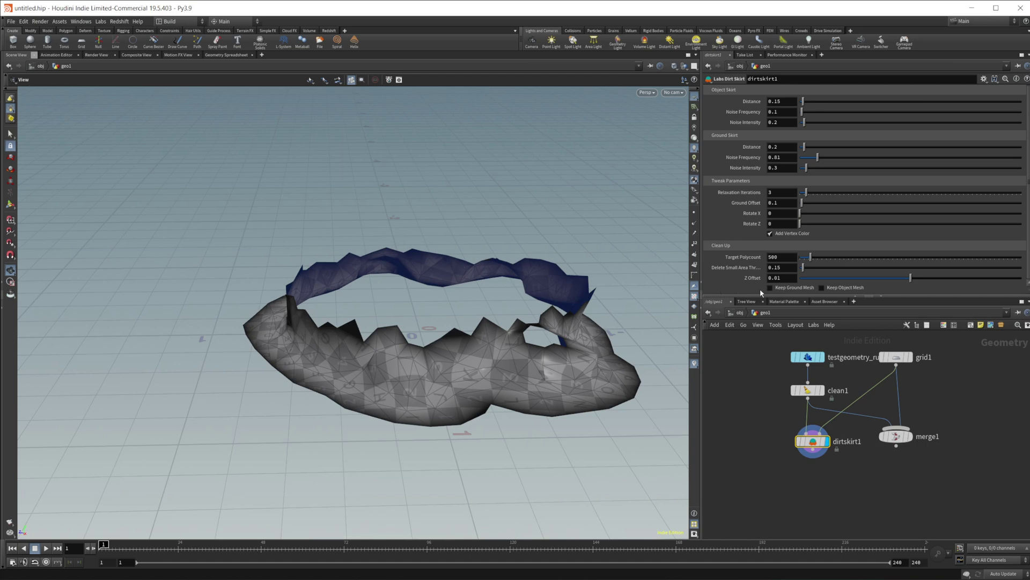
left_click(779, 290)
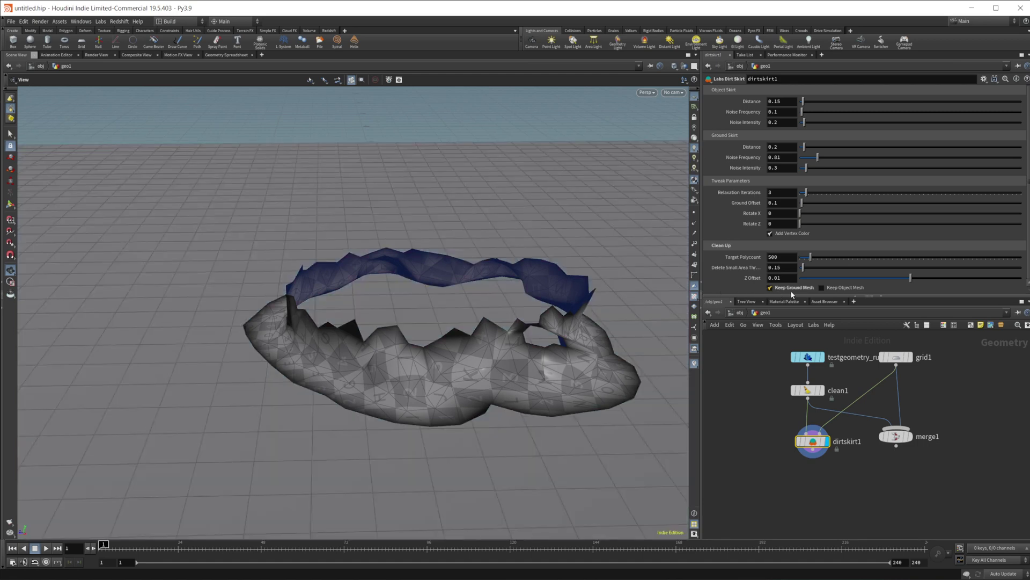
left_click(844, 289)
left_click_drag(462, 330, 452, 337)
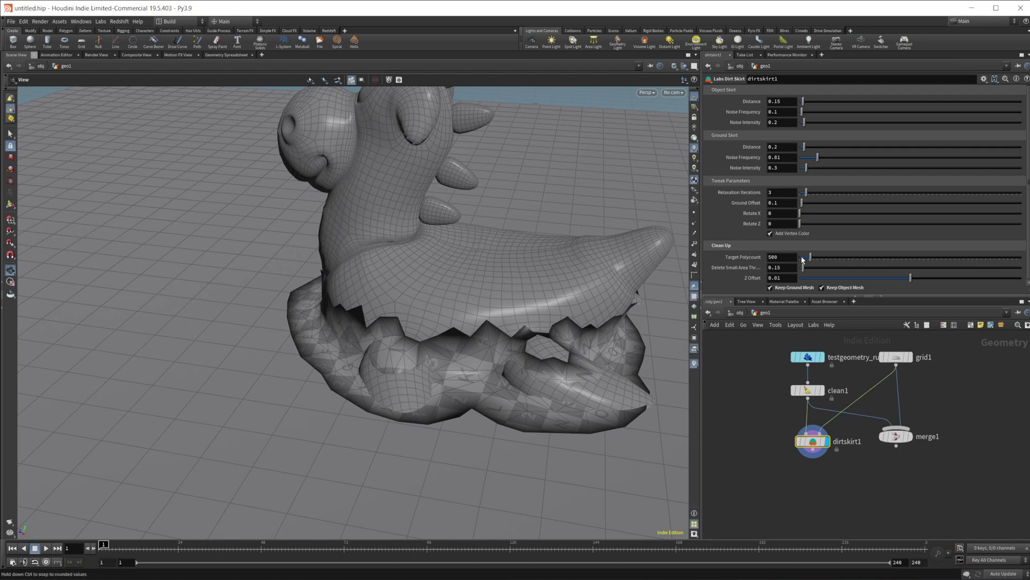
Set the dirt skirt's target polycount to 10000.
double_click(793, 258)
type("10000")
key("Return")
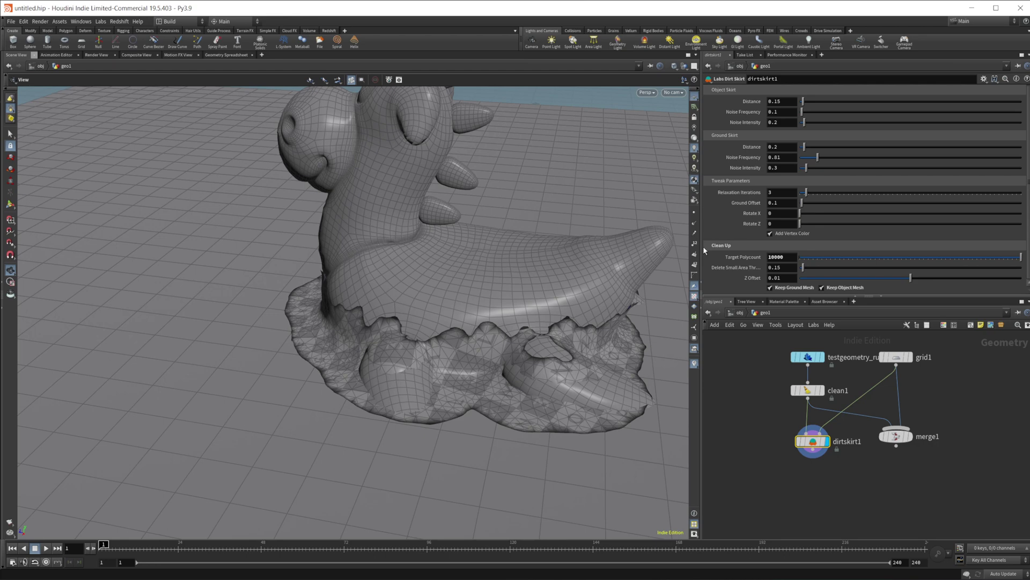
Set the Object Skirt distance to 0.21 and the Ground Skirt distance to 0.83.
left_click_drag(478, 392, 536, 392)
right_click_drag(511, 394, 586, 391)
middle_click_drag(509, 391, 461, 388)
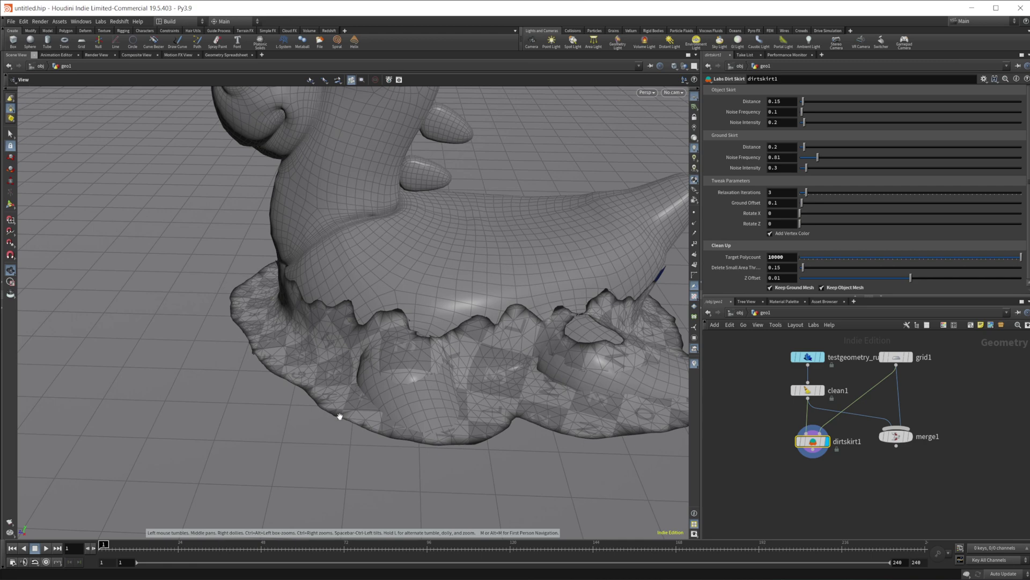
left_click(809, 101)
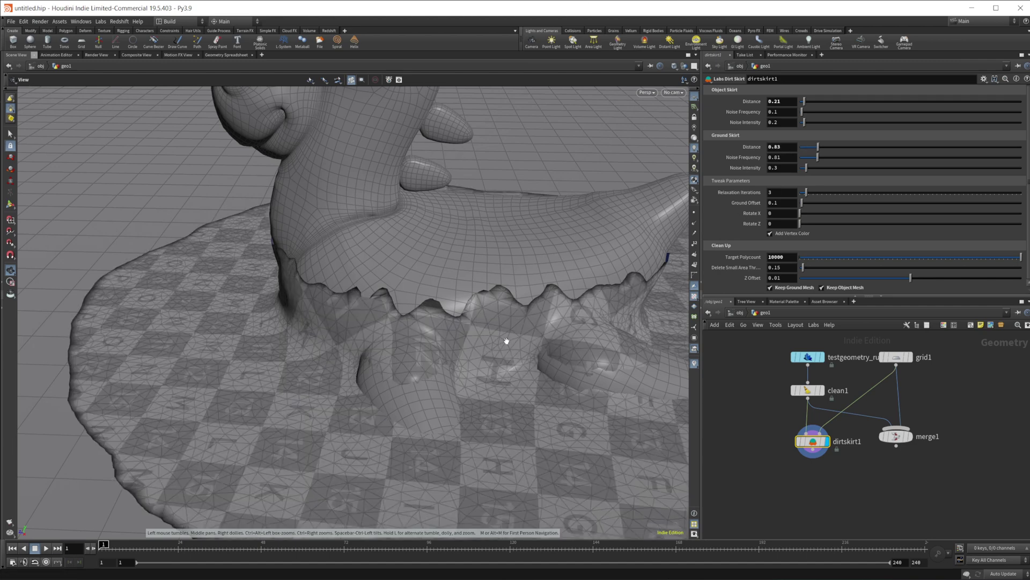
Reduce the Ground Skirt distance to 0.41.
right_click_drag(390, 380, 368, 391)
middle_click_drag(368, 391, 342, 379)
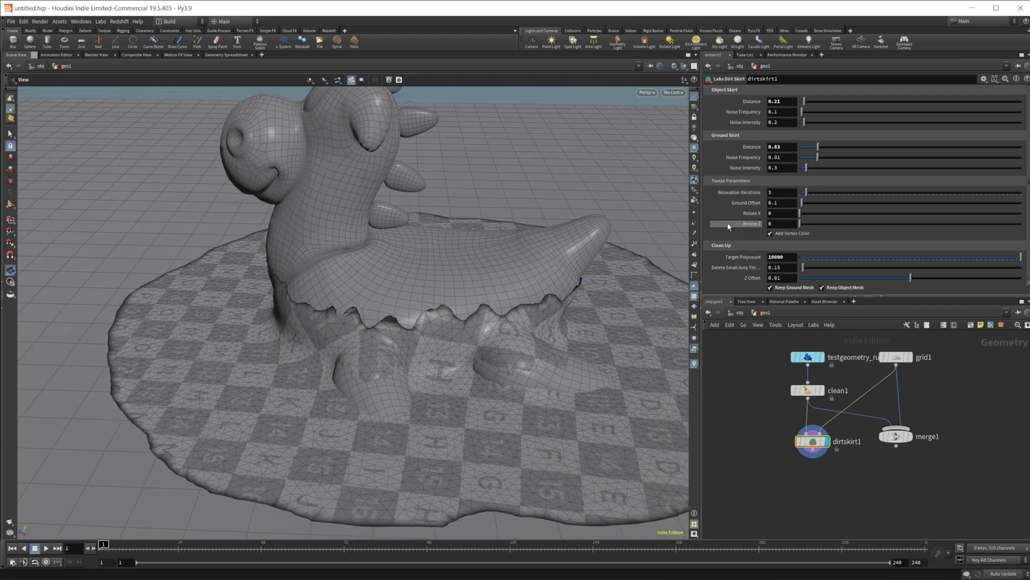
left_click_drag(459, 342, 631, 228)
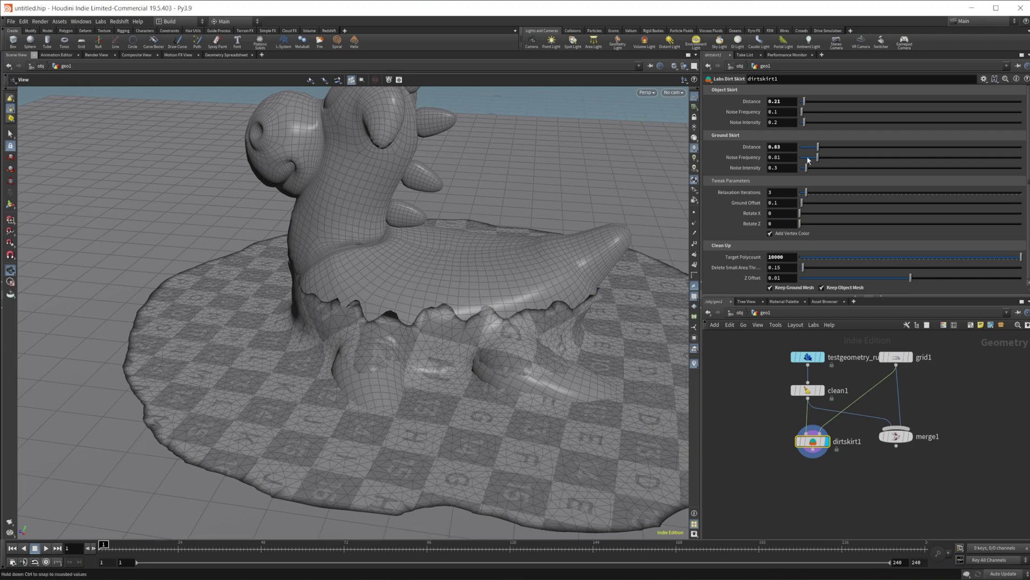
left_click_drag(818, 148, 810, 151)
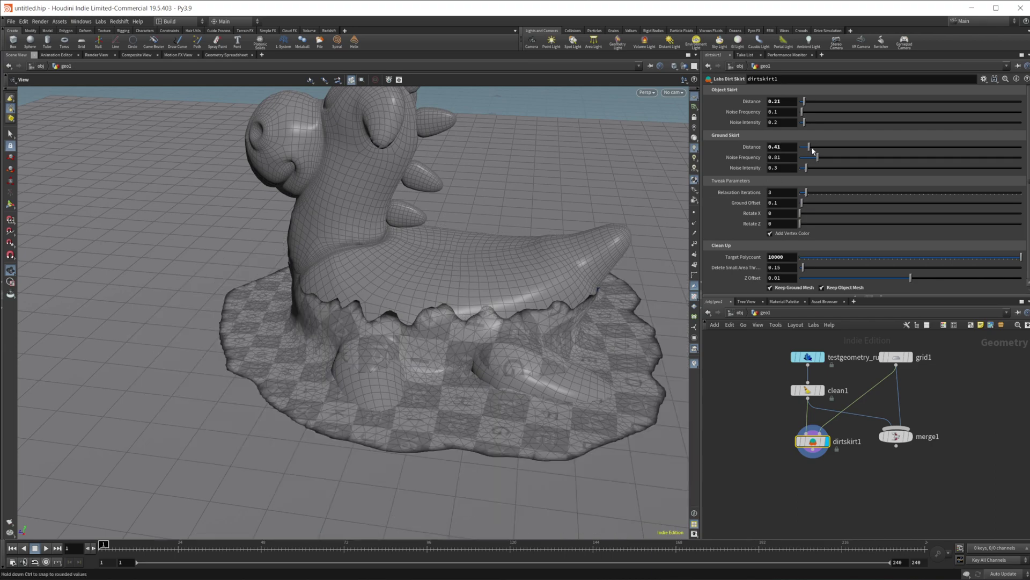
Set the Object Skirt noise frequency to 1.07.
right_click_drag(381, 395, 400, 395)
left_click_drag(401, 396, 393, 372)
right_click_drag(410, 384, 532, 389)
left_click_drag(522, 391, 628, 270)
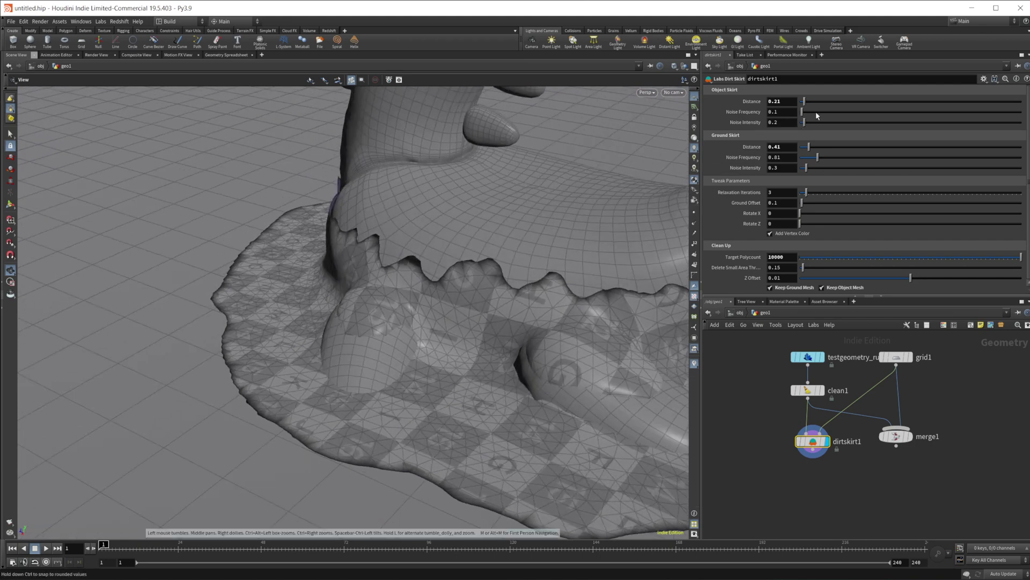
left_click_drag(646, 210, 383, 252)
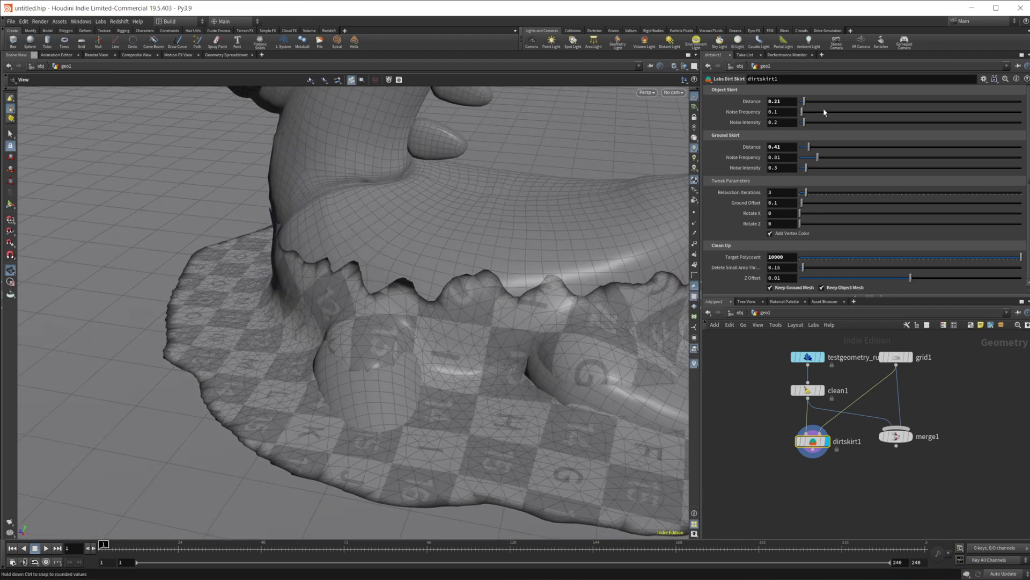
left_click_drag(472, 295, 436, 310)
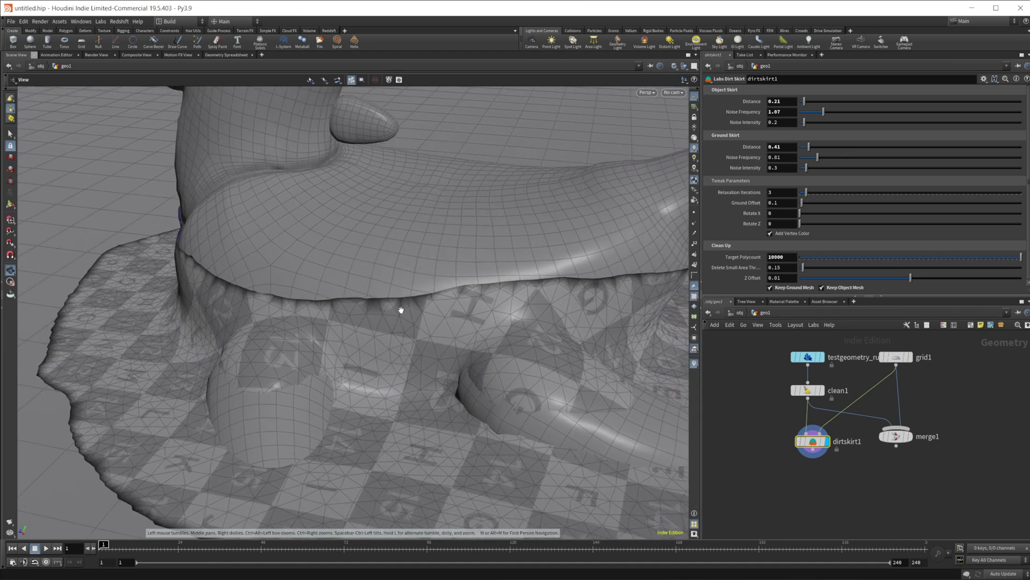
Set the Object Skirt noise frequency to 0.11 and the Ground Skirt noise frequency to 0.47.
left_click(803, 111)
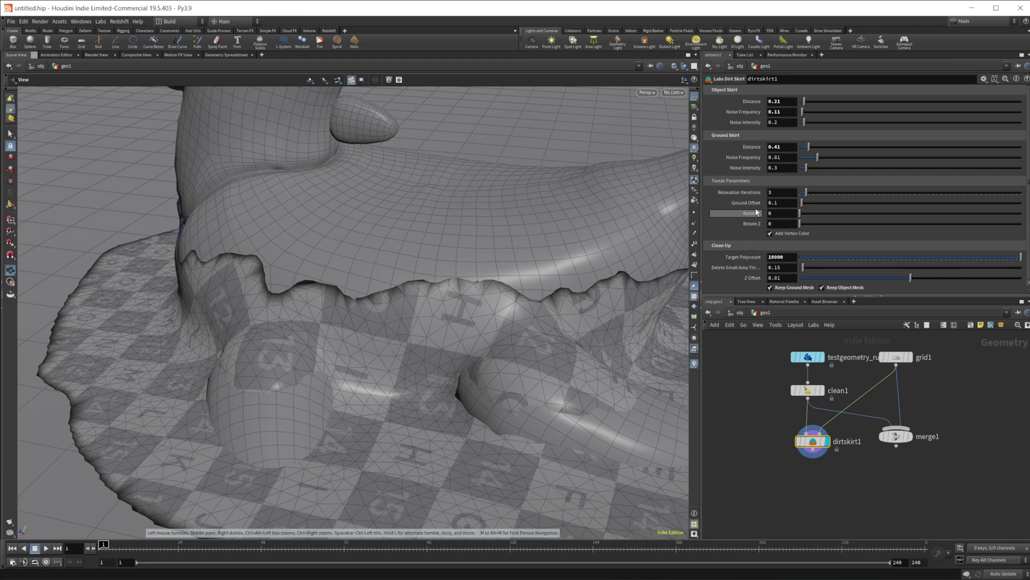
left_click_drag(391, 317, 406, 249)
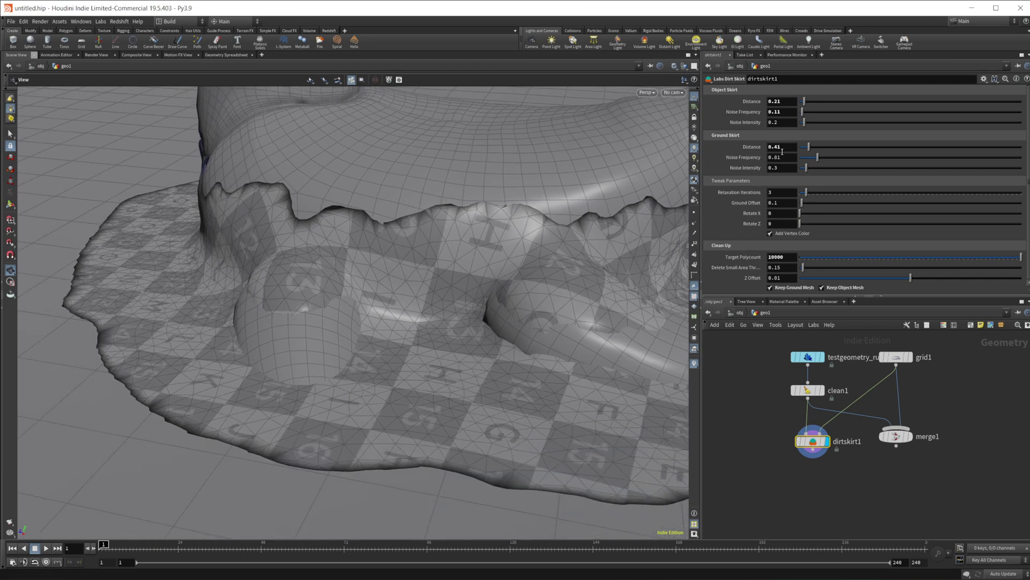
left_click(836, 158)
left_click_drag(814, 159, 811, 160)
right_click_drag(258, 403, 249, 421)
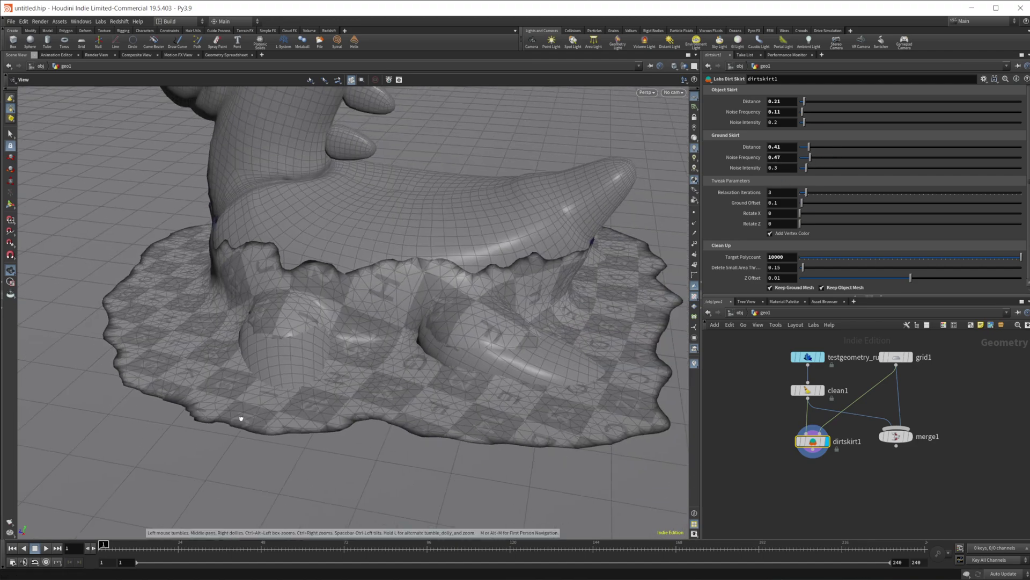
left_click_drag(249, 421, 262, 442)
left_click_drag(430, 353, 389, 334)
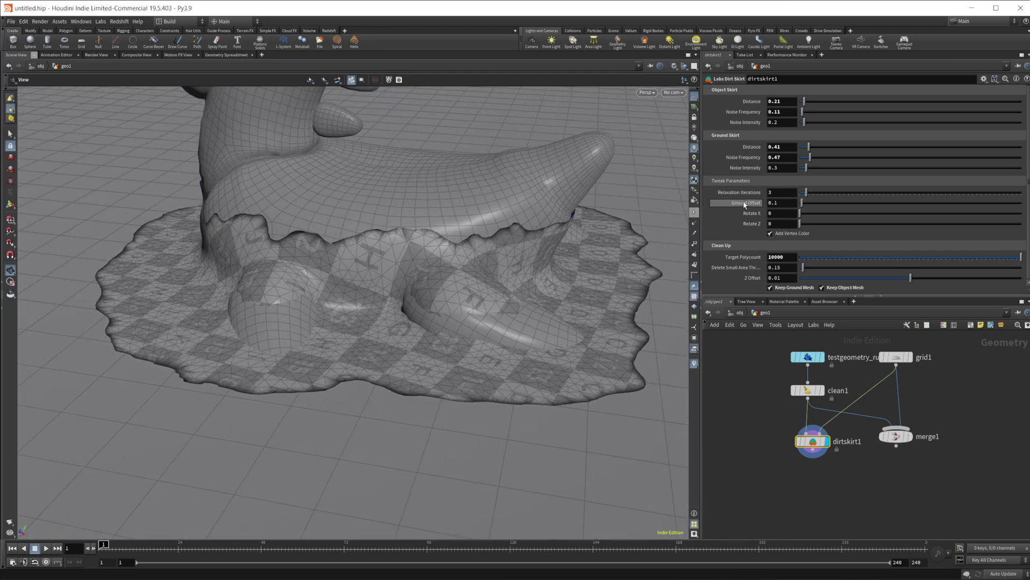
Try a different Rotate X value on the dirt skirt and undo the change.
left_click_drag(822, 213, 829, 218)
key("ctrl+z")
left_click_drag(518, 430, 497, 433)
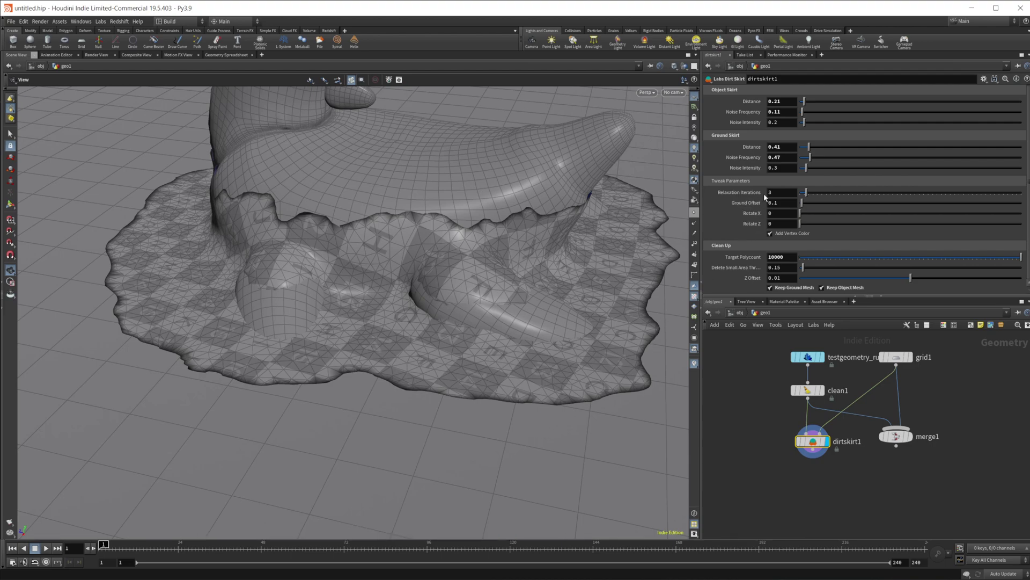
Set the dirt skirt's Relaxation Iterations to 70.
left_click_drag(553, 257, 474, 257)
right_click_drag(474, 256, 596, 262)
left_click_drag(595, 262, 359, 392)
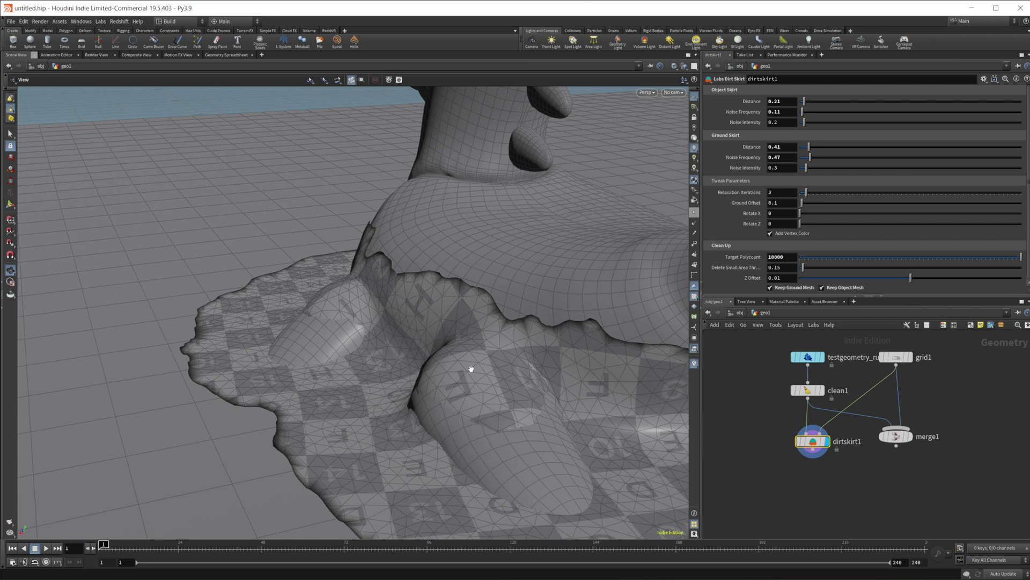
left_click_drag(806, 192, 955, 200)
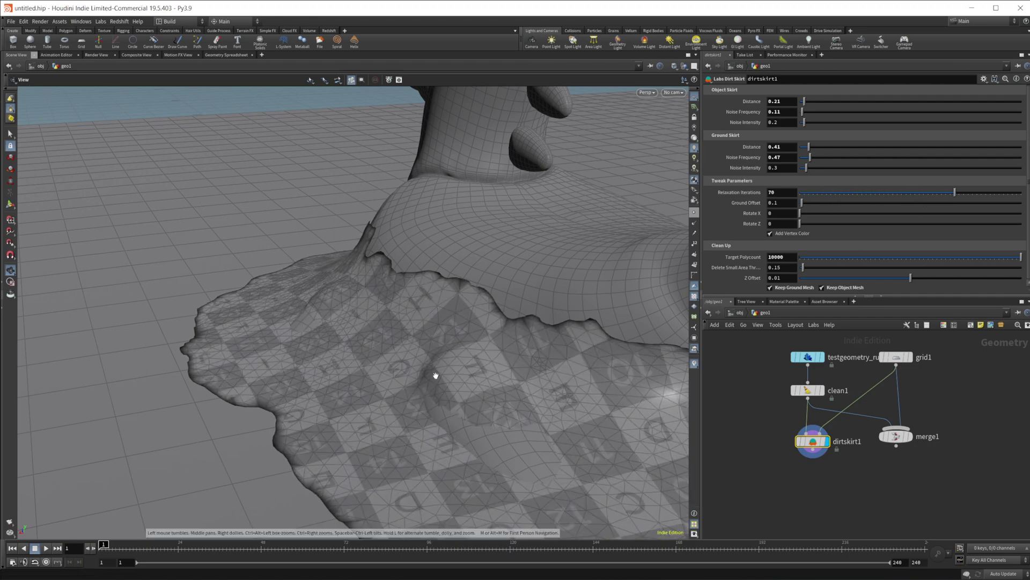
left_click_drag(437, 373, 532, 367)
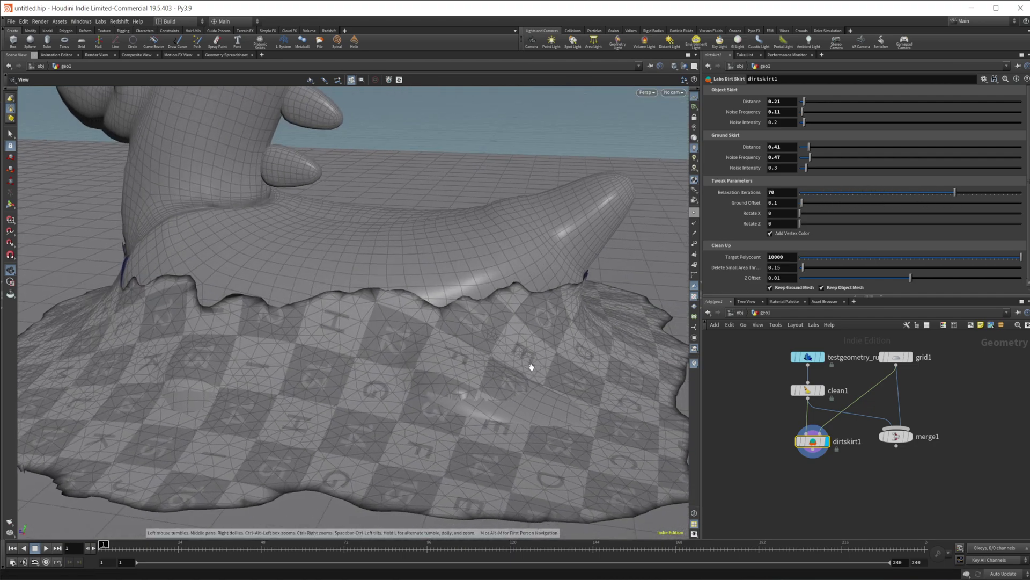
Set the Object Skirt distance to 0.15.
left_click(791, 102)
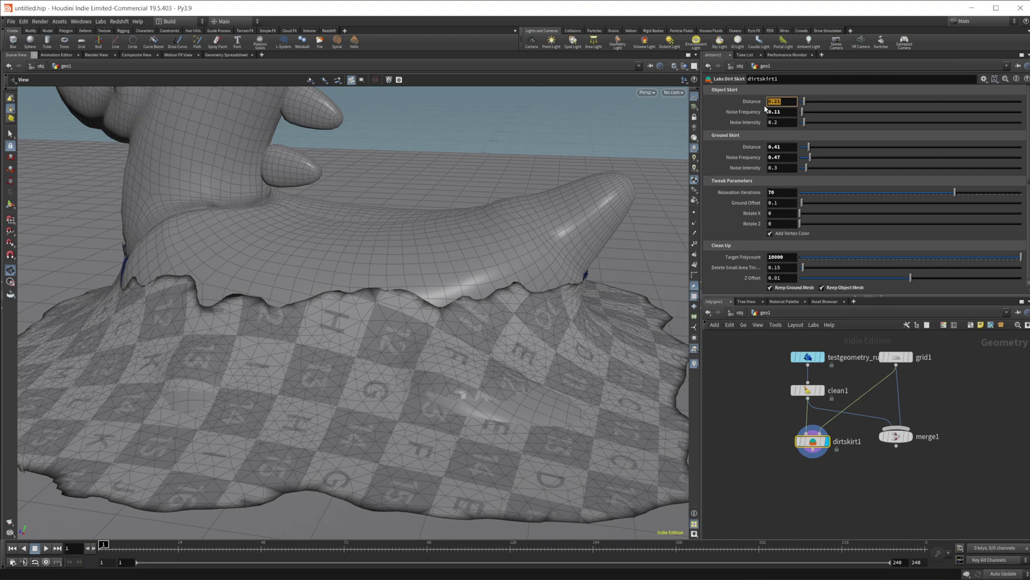
type(".15")
key("Return")
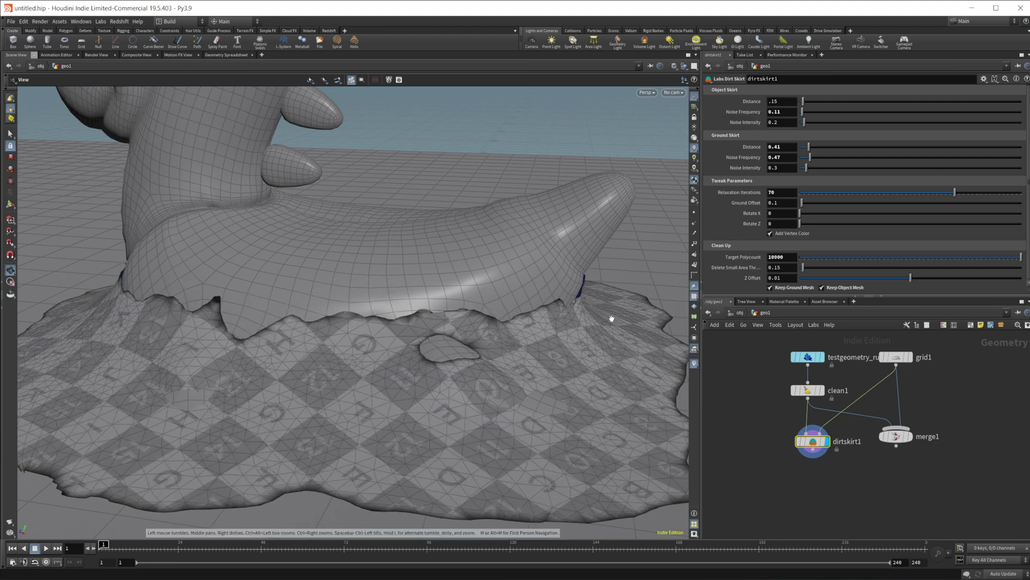
Turn Keep Object Mesh off and back on to view the skirt without the toy.
left_click_drag(575, 338, 424, 357)
left_click(821, 287)
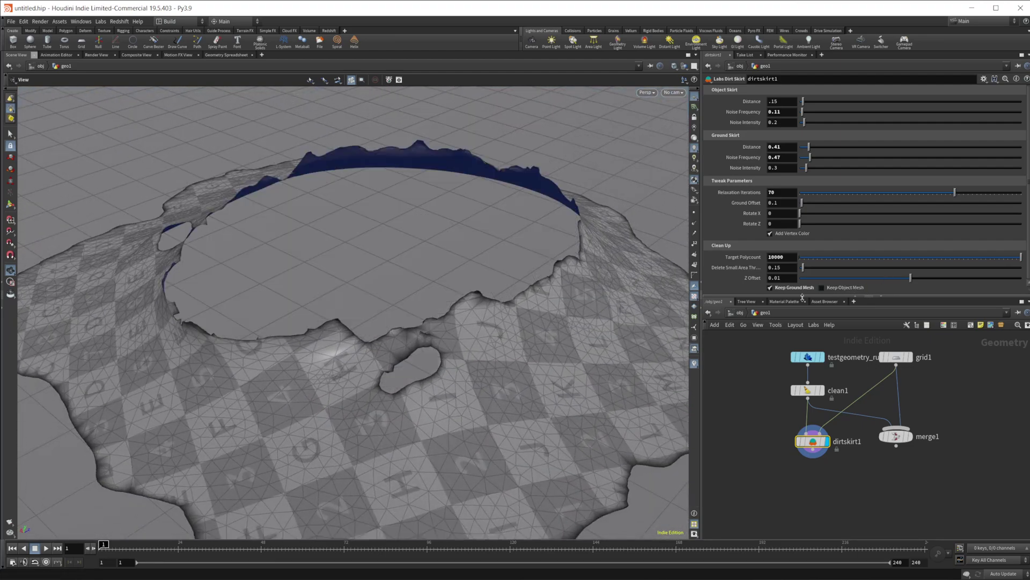
left_click(838, 285)
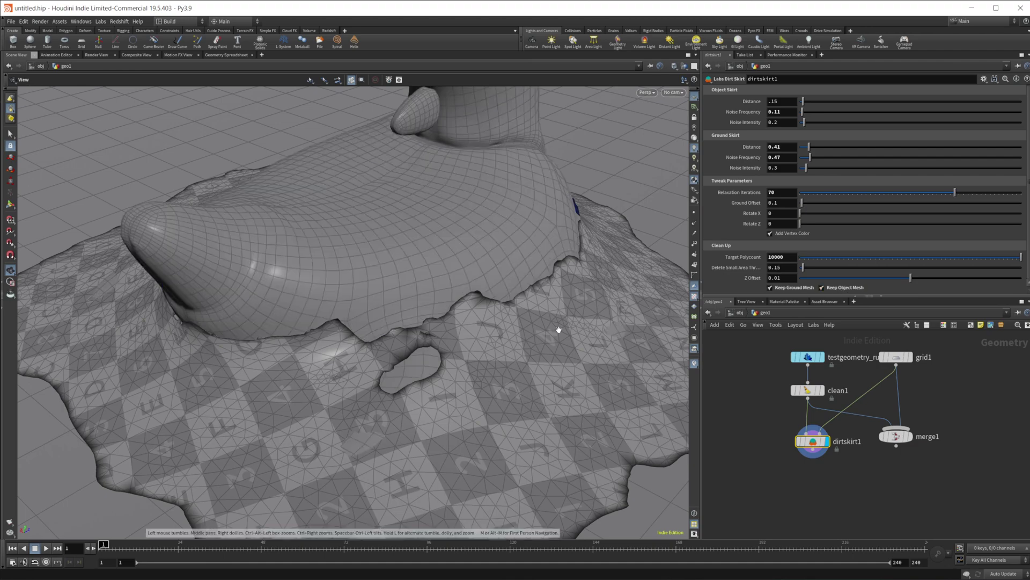
Examine the opening in the skirt around the toy's foot and the rim where the skirt meets the body.
left_click_drag(534, 331, 586, 312)
left_click_drag(362, 346, 481, 272)
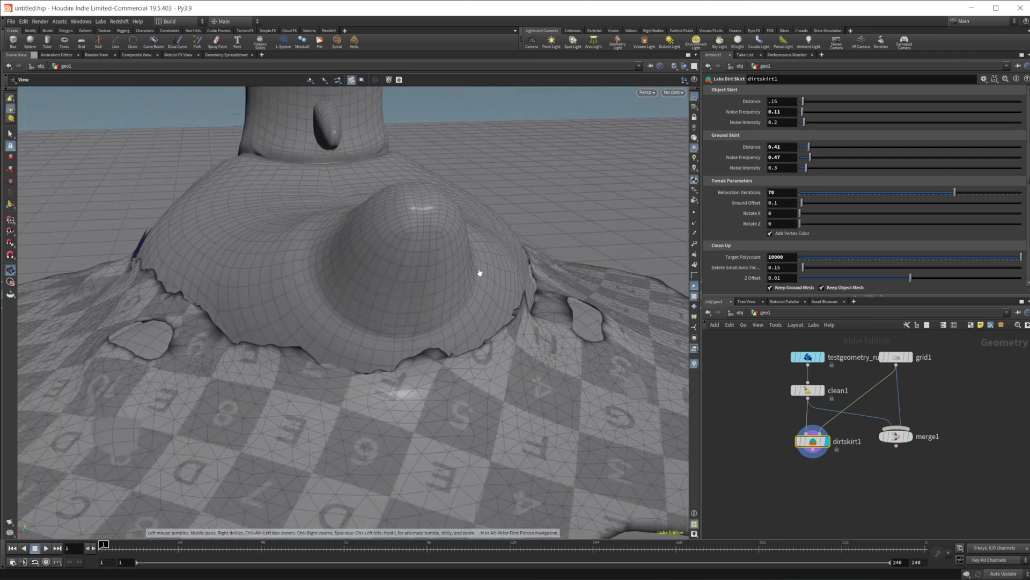
left_click_drag(314, 298, 416, 330)
right_click_drag(364, 359, 628, 320)
left_click_drag(416, 377, 393, 359)
right_click_drag(393, 359, 533, 339)
left_click_drag(533, 339, 424, 280)
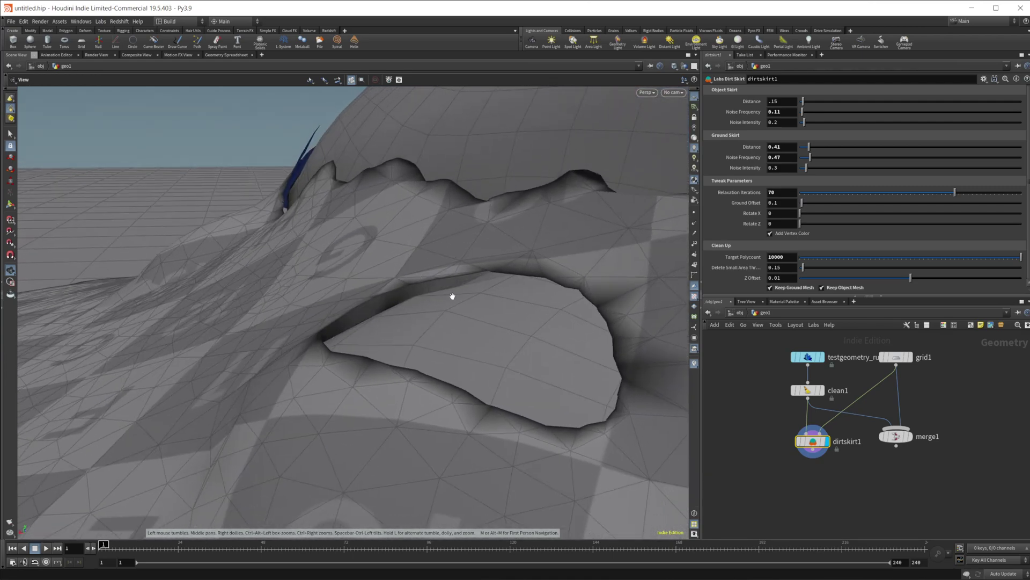
right_click_drag(451, 317, 232, 388)
middle_click_drag(445, 331, 414, 349)
right_click_drag(414, 350, 363, 349)
left_click_drag(363, 349, 374, 353)
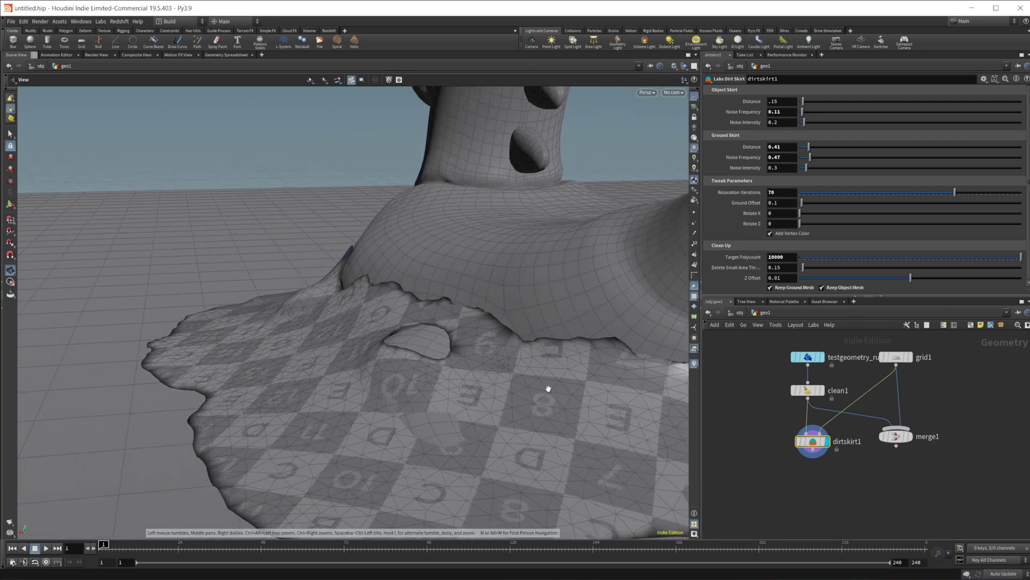
Disable Keep Ground Mesh and Keep Object Mesh so that the dirt skirt node outputs only the skirt.
left_click(833, 290)
left_click(798, 292)
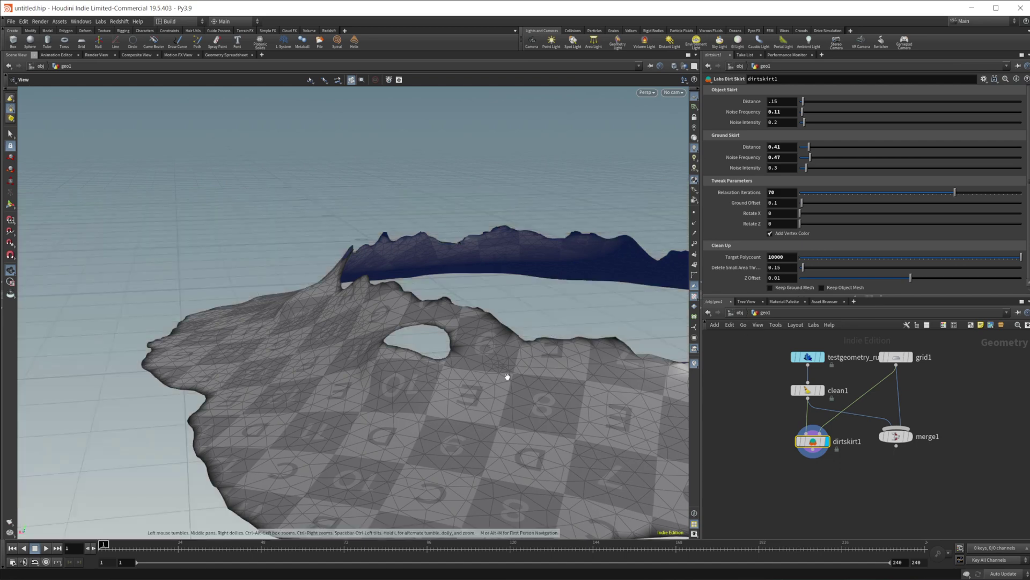
left_click_drag(507, 375, 370, 374)
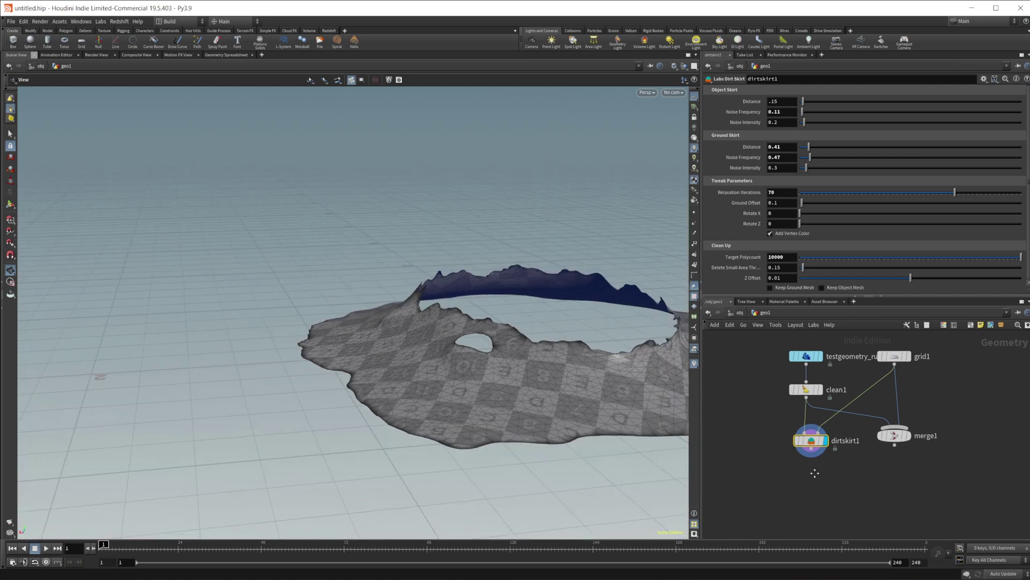
Add a Group node after the dirt skirt node.
middle_click_drag(800, 523, 752, 468)
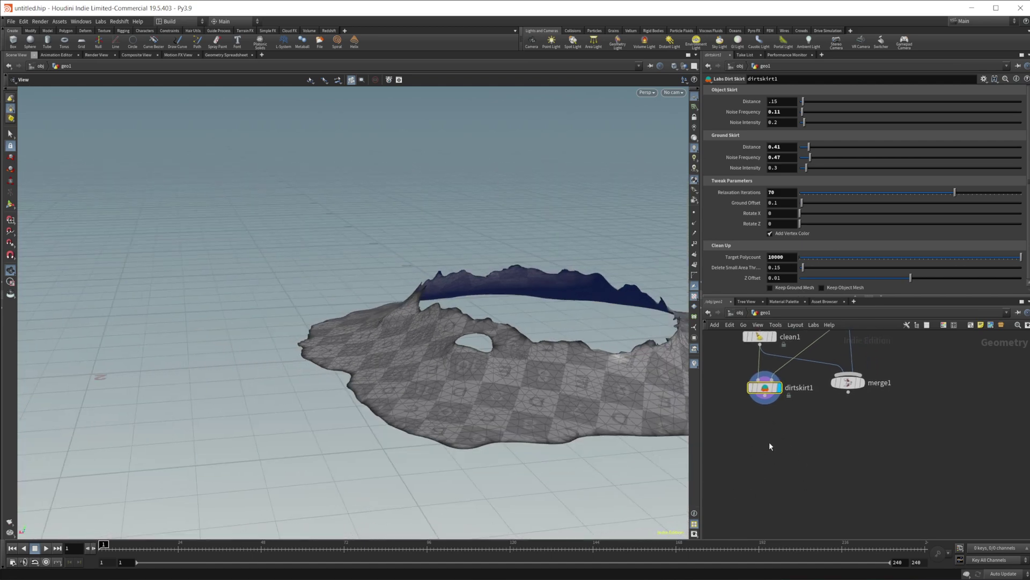
key("Tab")
type("grou")
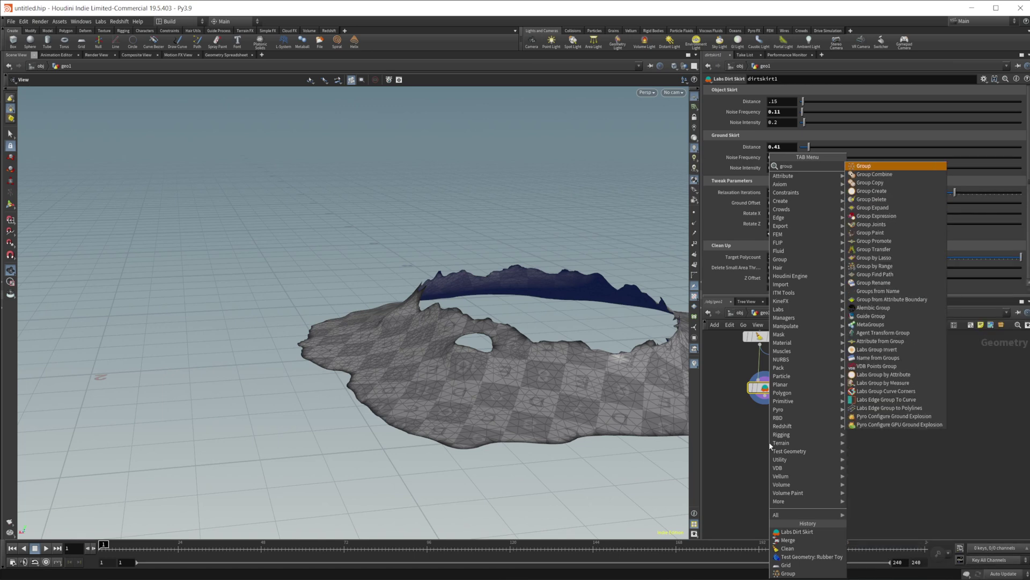
key("Return")
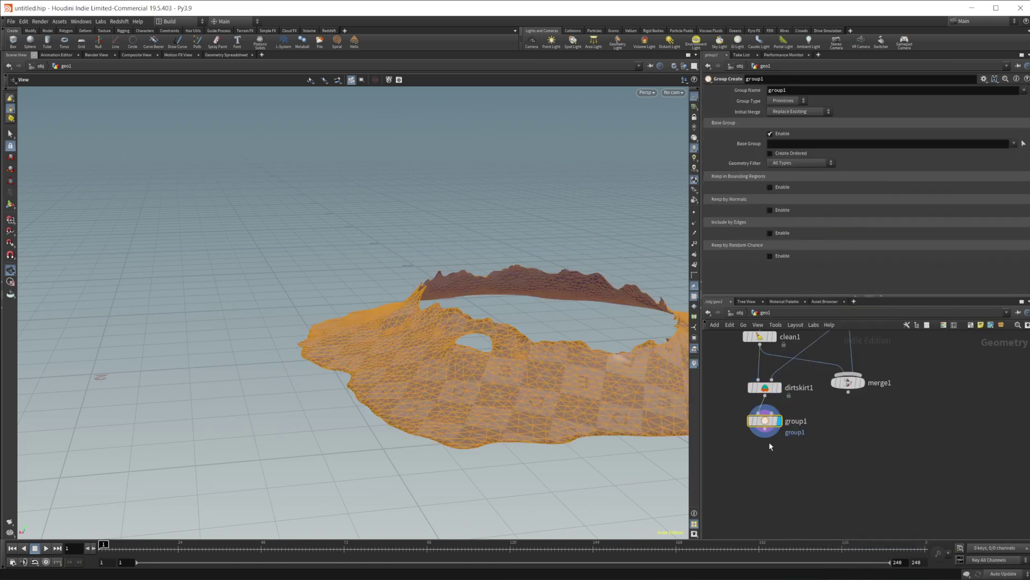
Set the group to collect the skirt's unshared edges, with the base group disabled and the group type set to Edges.
left_click(782, 134)
left_click(788, 100)
left_click(778, 125)
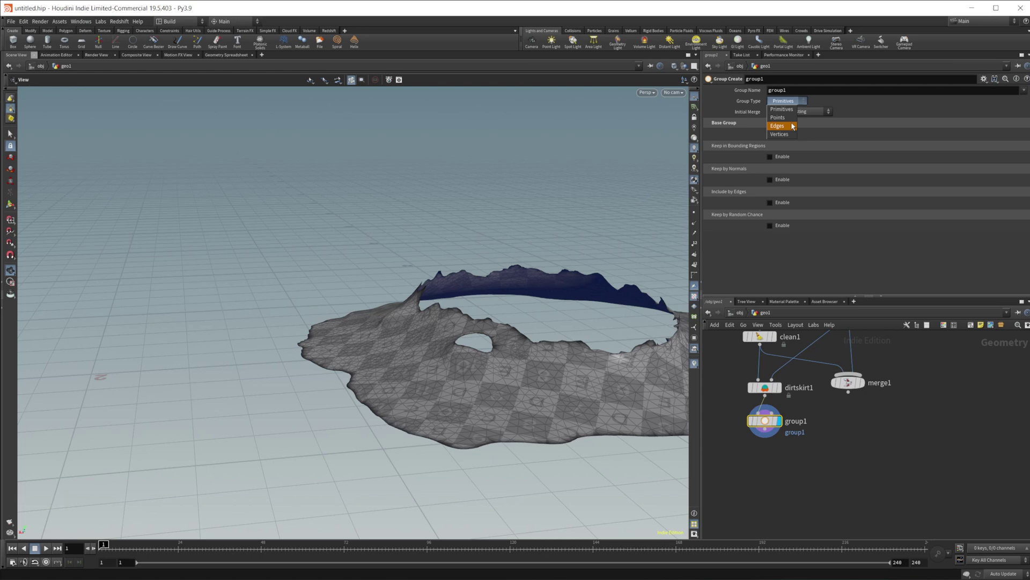
left_click(782, 203)
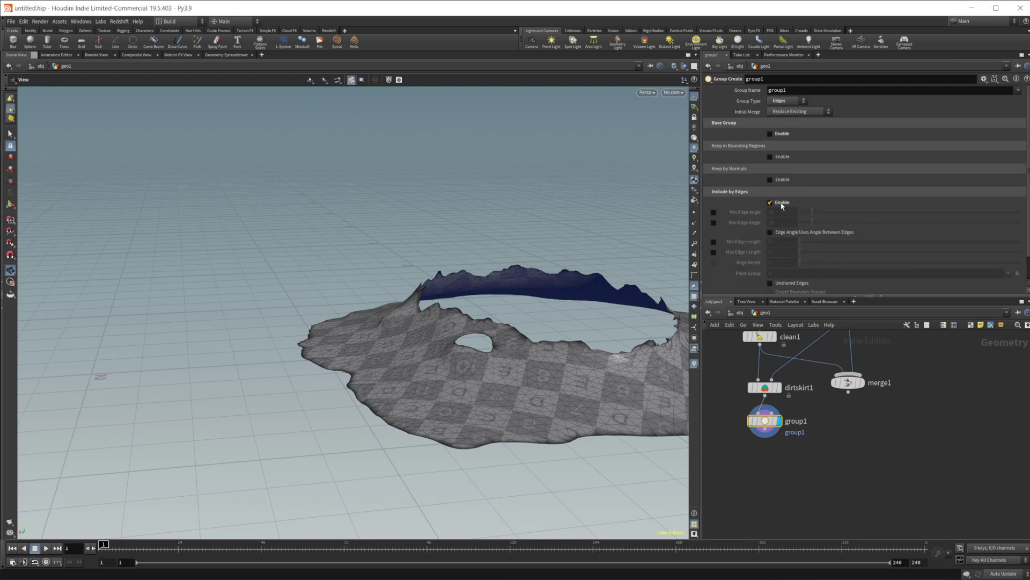
left_click(796, 285)
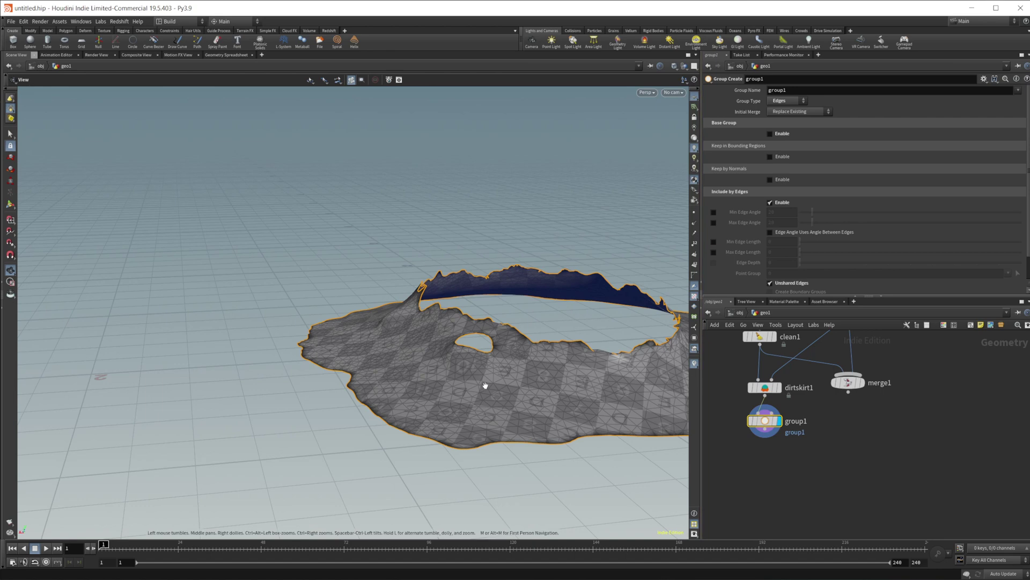
scroll(487, 386, "up", 2)
left_click_drag(505, 383, 534, 414)
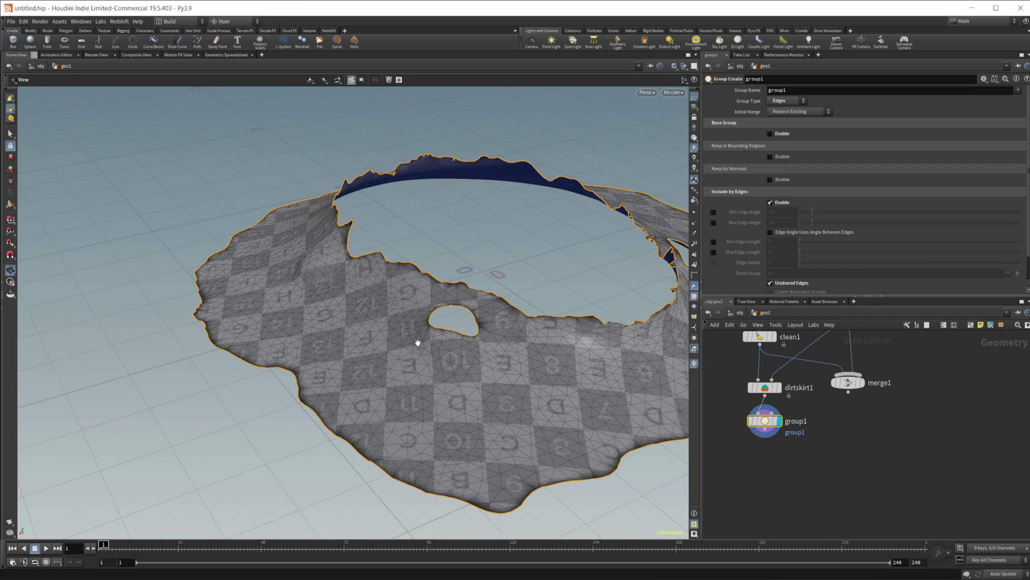
mouse_move(509, 328)
left_mouse_down()
mouse_move(511, 356)
mouse_move(522, 331)
left_mouse_up()
right_click_drag(522, 331, 596, 329)
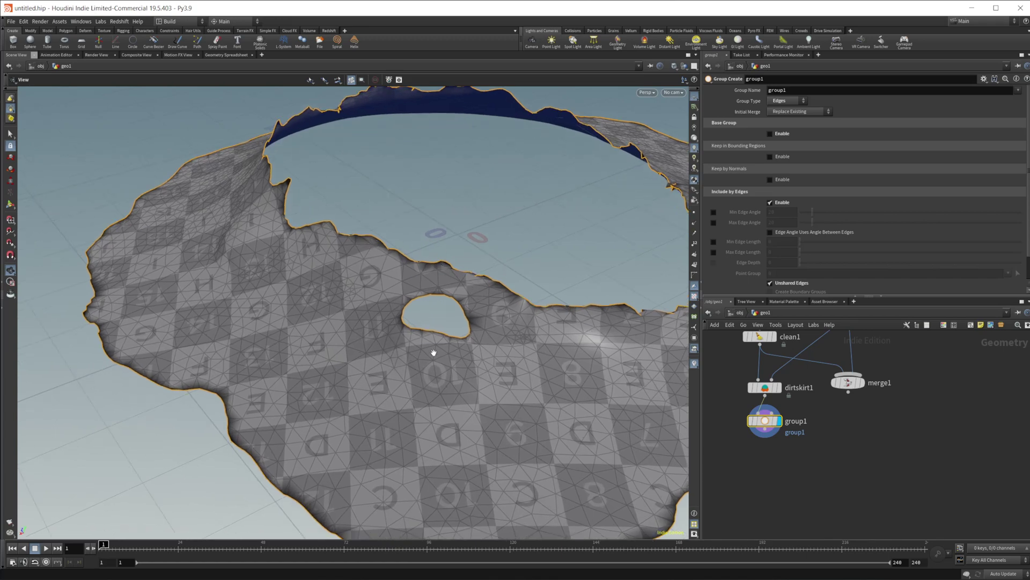
Add a Group Promote node after the edge group node.
middle_click_drag(774, 461, 780, 431)
key("Tab")
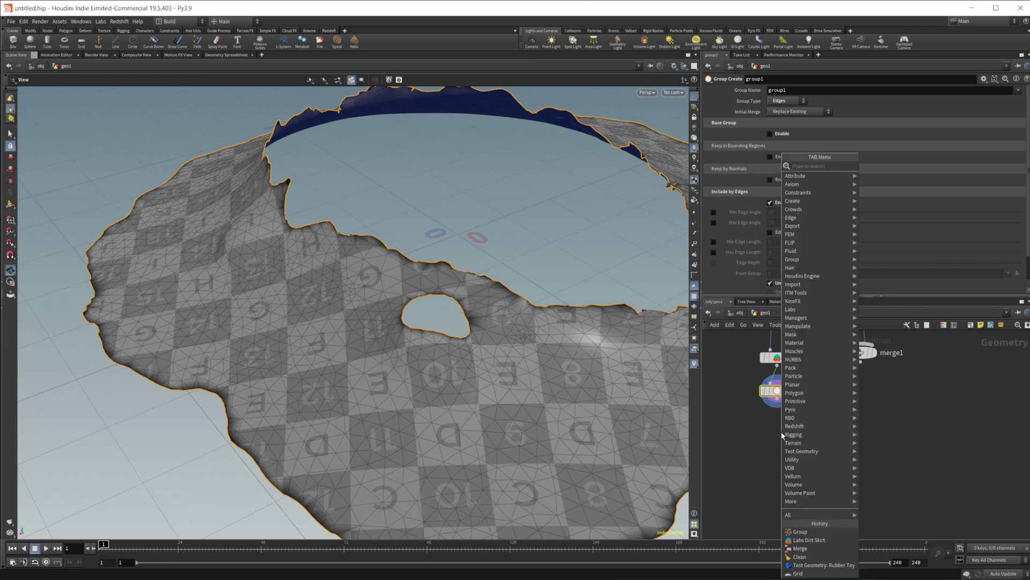
type("group")
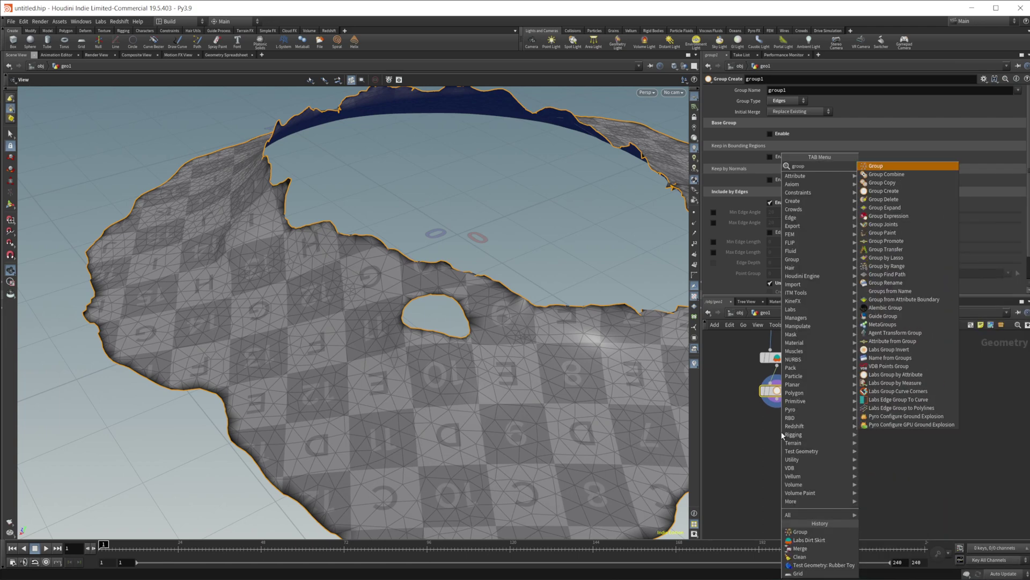
type("pro")
key("Return")
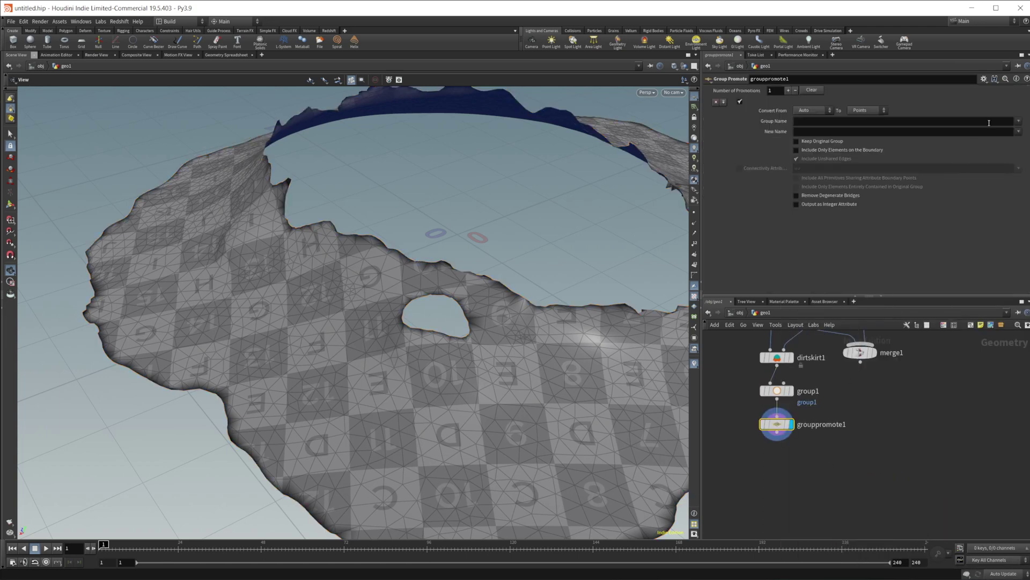
left_click(1020, 122)
left_click(802, 426)
Rename the group made by the Group Create node to "edges".
left_click(777, 390)
double_click(778, 90)
type("edges")
key("Return")
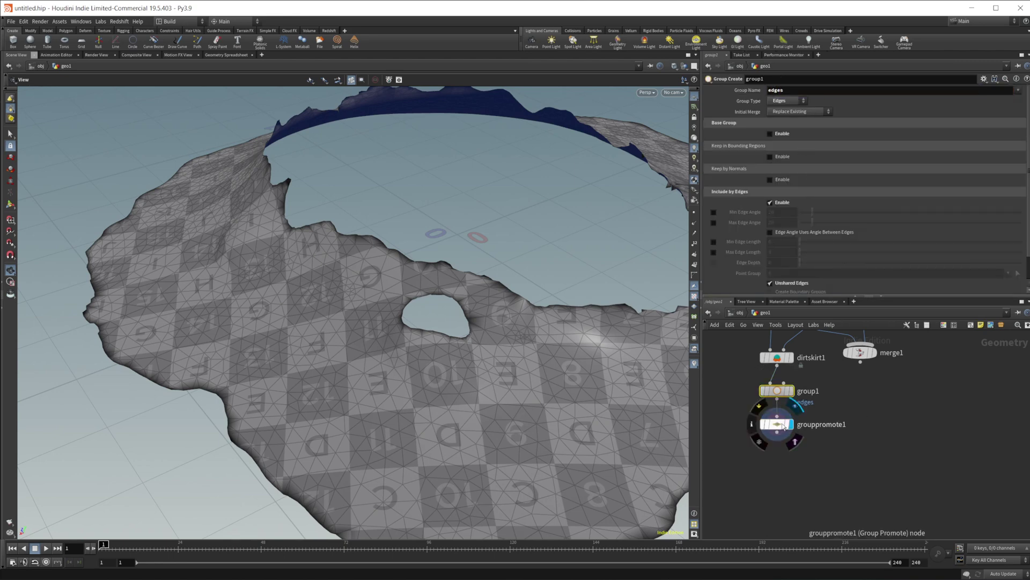
Set the Group Promote node to convert the edges group to points, using edges as the new name.
left_click(777, 424)
left_click(1019, 121)
left_click(1023, 175)
left_click(1018, 132)
left_click(1021, 184)
scroll(768, 495, "down", 1)
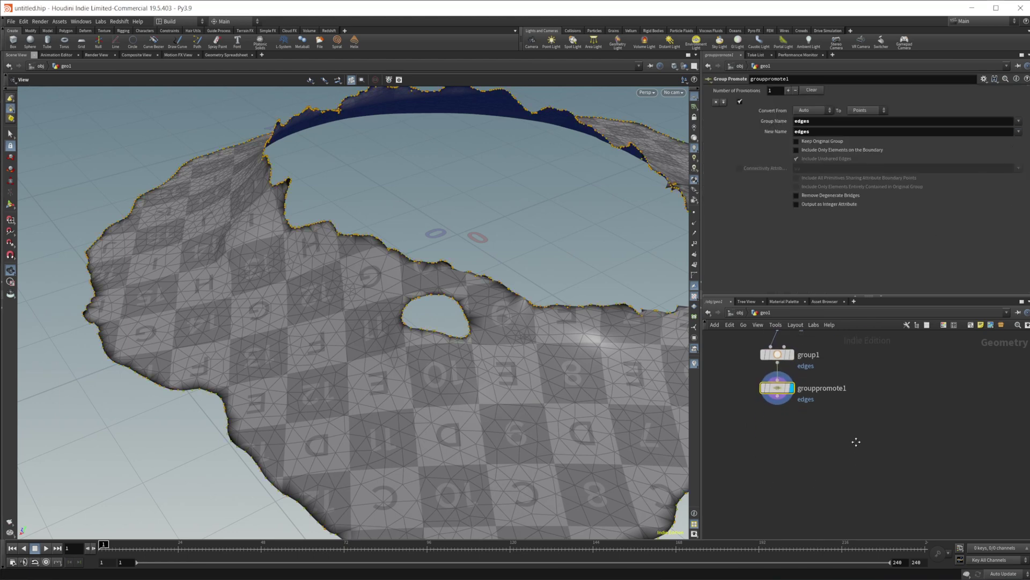
Add a Ray node with the Group Promote output as its first input and the merged toy and grid as its second.
middle_click_drag(818, 456, 808, 468)
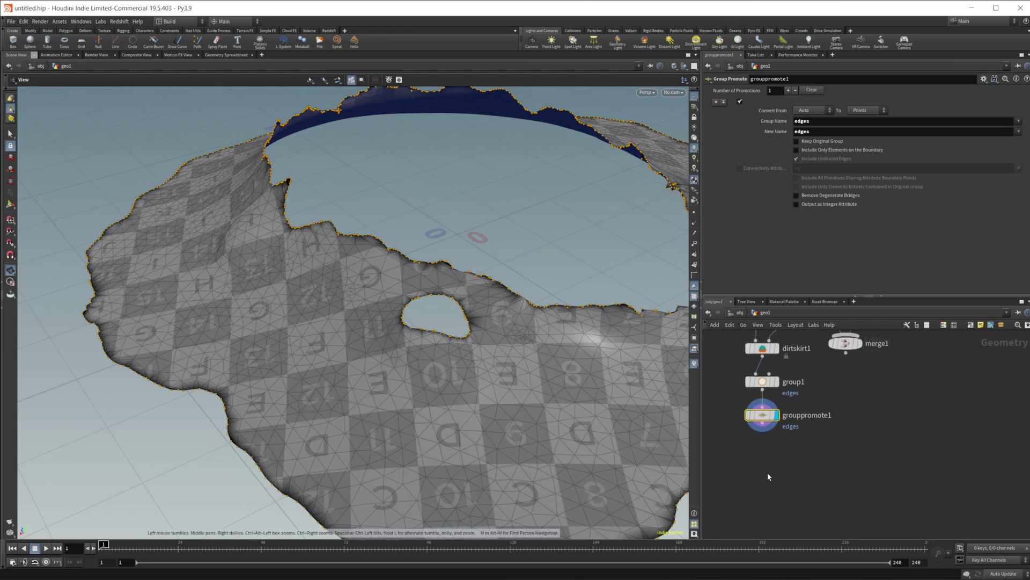
key("Tab")
type("ra")
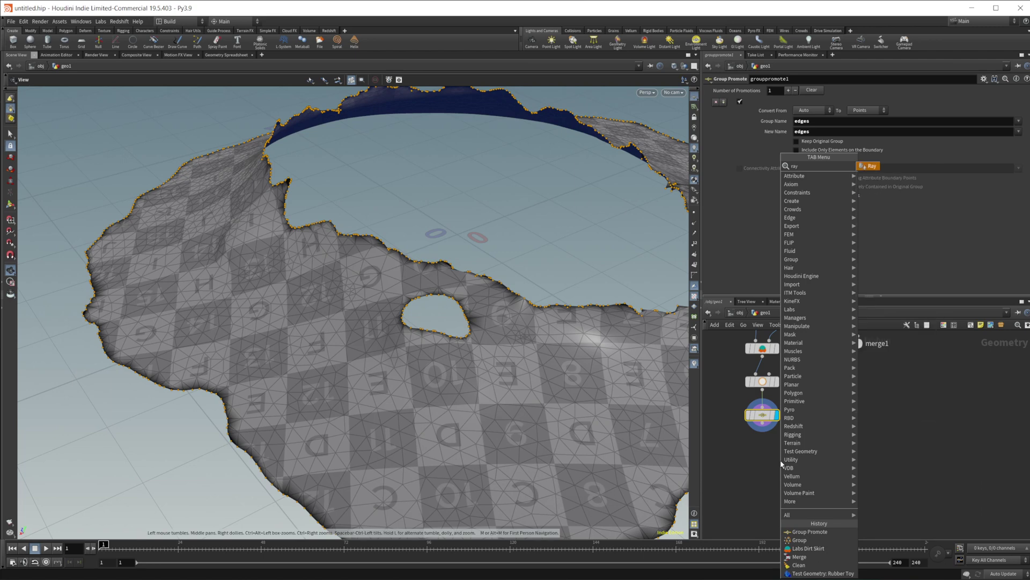
key("Escape")
left_click(781, 460)
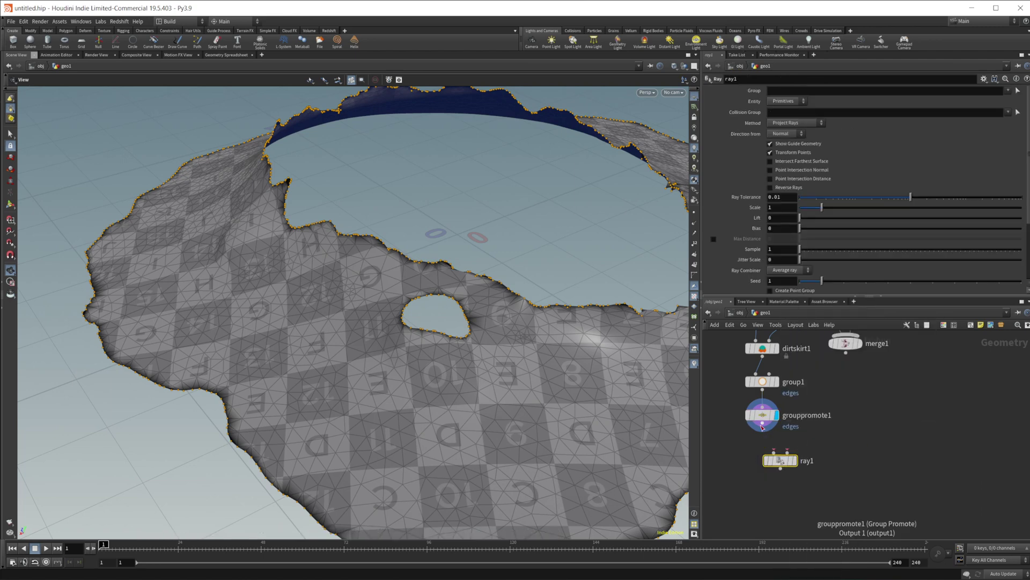
left_click_drag(763, 427, 779, 458)
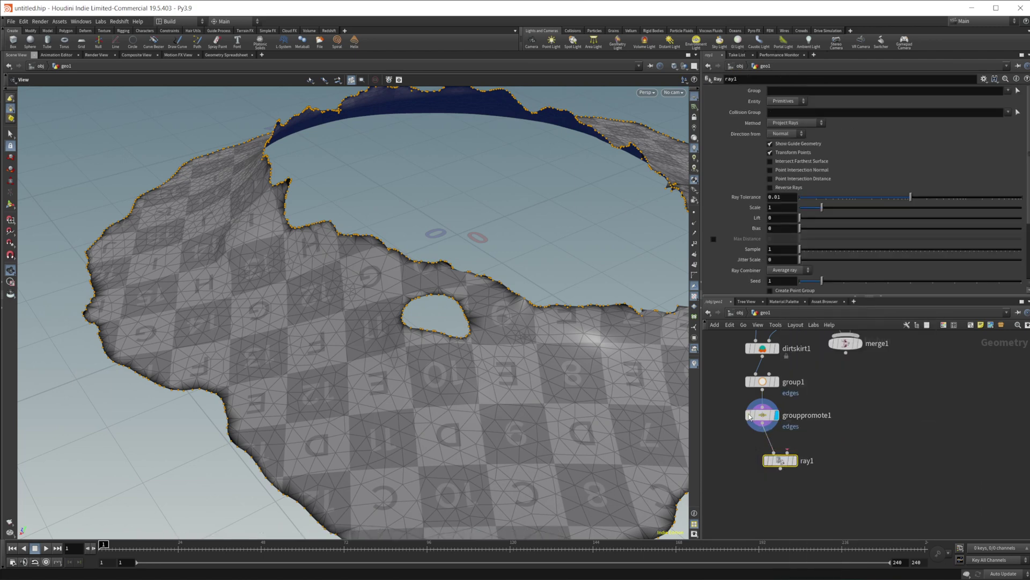
left_click_drag(846, 353, 794, 453)
scroll(858, 401, "up", 4)
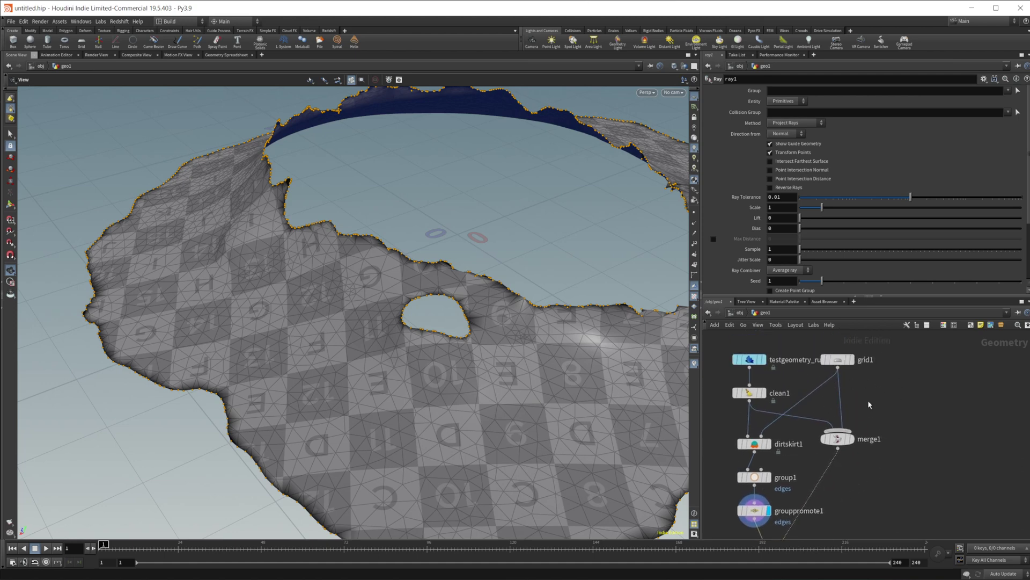
Set the Ray node's entity to Points and its method to Minimum Distance.
middle_click_drag(851, 485, 869, 406)
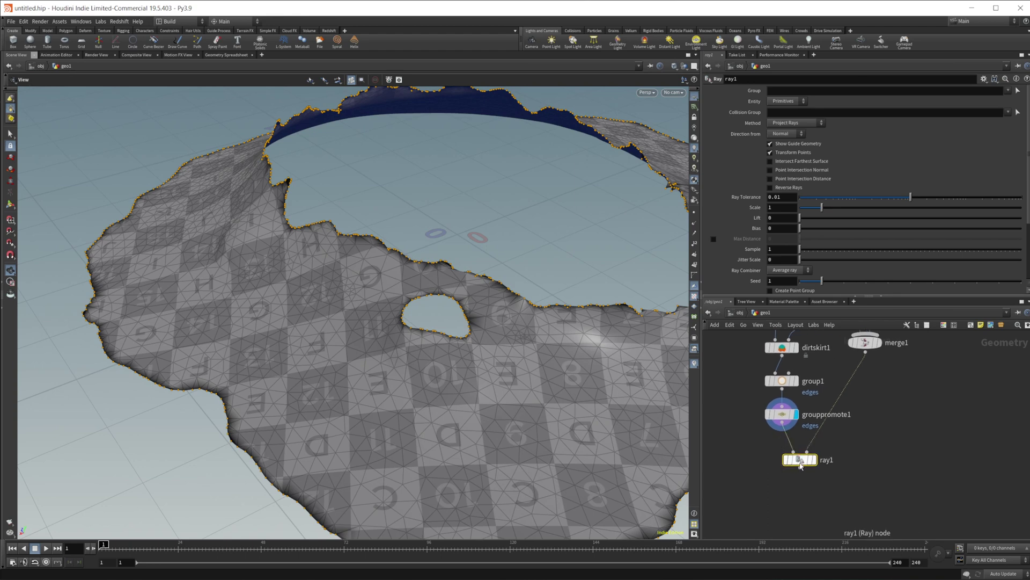
left_click(787, 101)
left_click(784, 118)
left_click(801, 123)
left_click(805, 131)
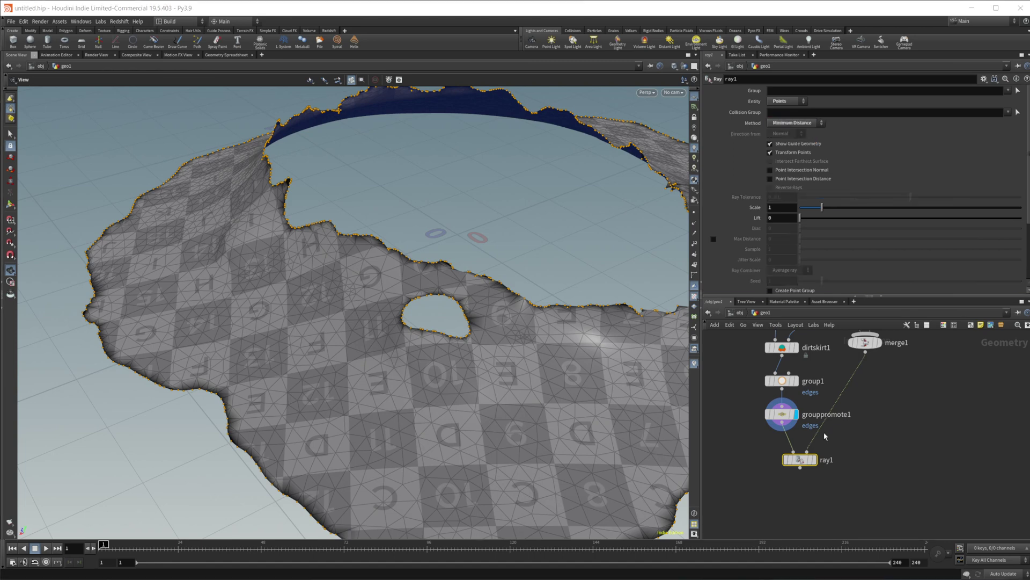
Display the Ray node's result and turn off its guide geometry.
left_click(814, 459)
left_click(770, 143)
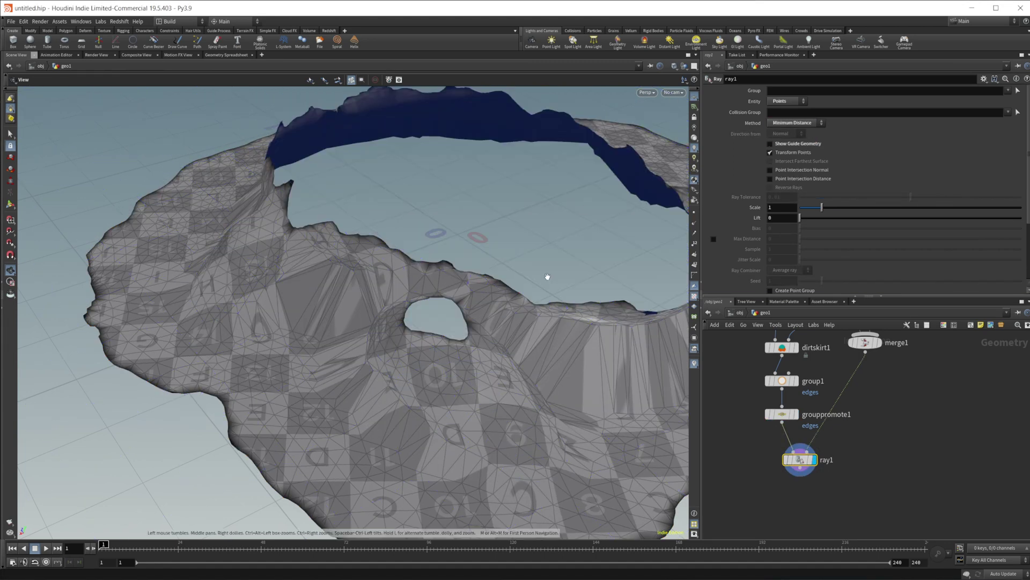
left_click_drag(450, 381, 411, 378)
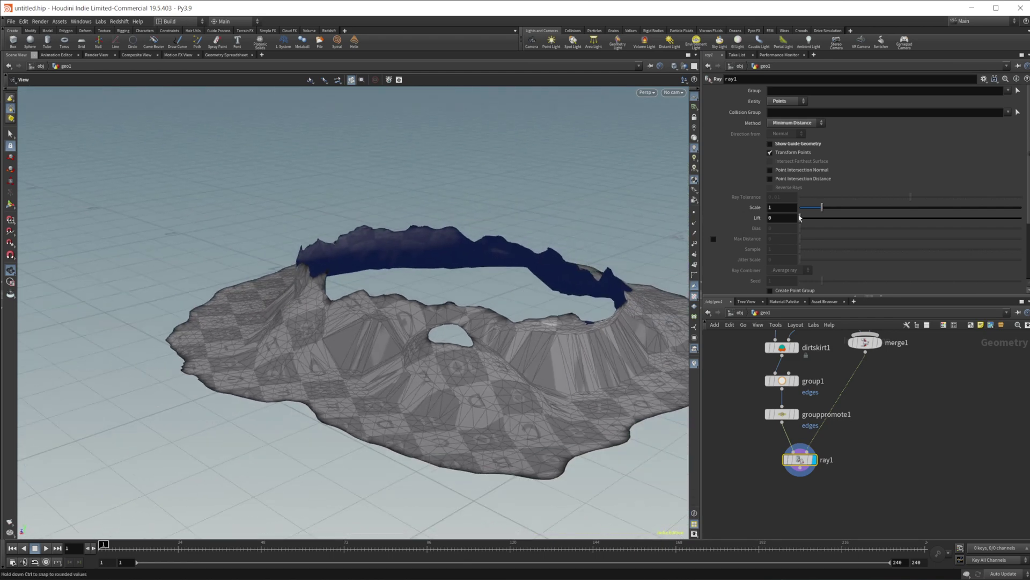
Limit the Ray node to the edges group and check the skirt's projected border around the hole.
left_click(1007, 90)
left_click(1023, 132)
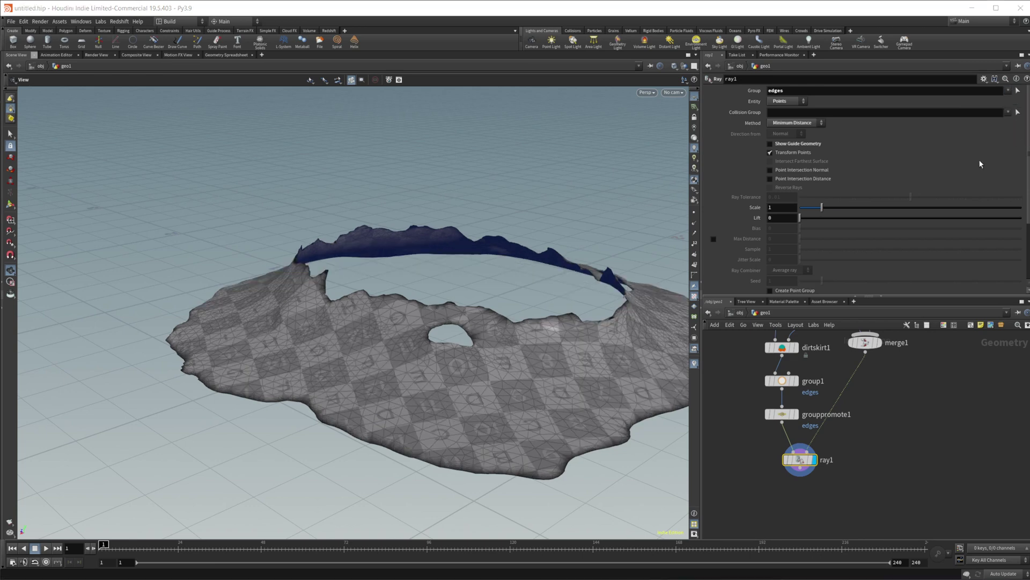
left_click_drag(491, 362, 408, 359)
right_click_drag(443, 338, 591, 339)
left_click_drag(591, 338, 453, 364)
right_click_drag(453, 363, 666, 346)
left_click_drag(417, 378, 594, 356)
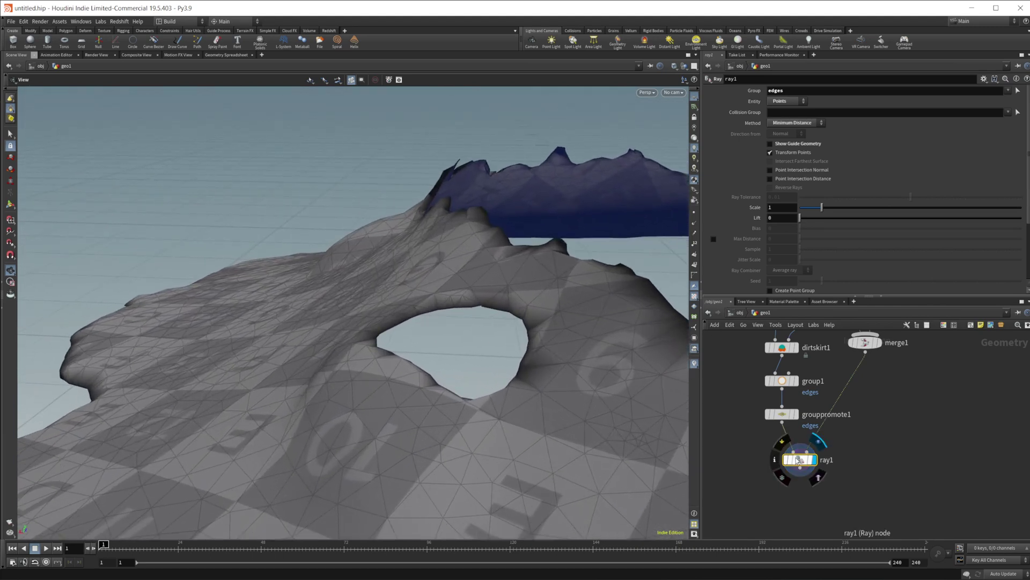
Compare the skirt's border with and without the Ray projection by repeatedly bypassing and re-enabling the Ray node.
left_click(785, 442)
left_click(784, 442)
left_click(785, 441)
left_click(784, 442)
left_click(785, 442)
left_click(785, 442)
left_click(785, 442)
middle_click_drag(855, 489, 880, 469)
left_click(811, 440)
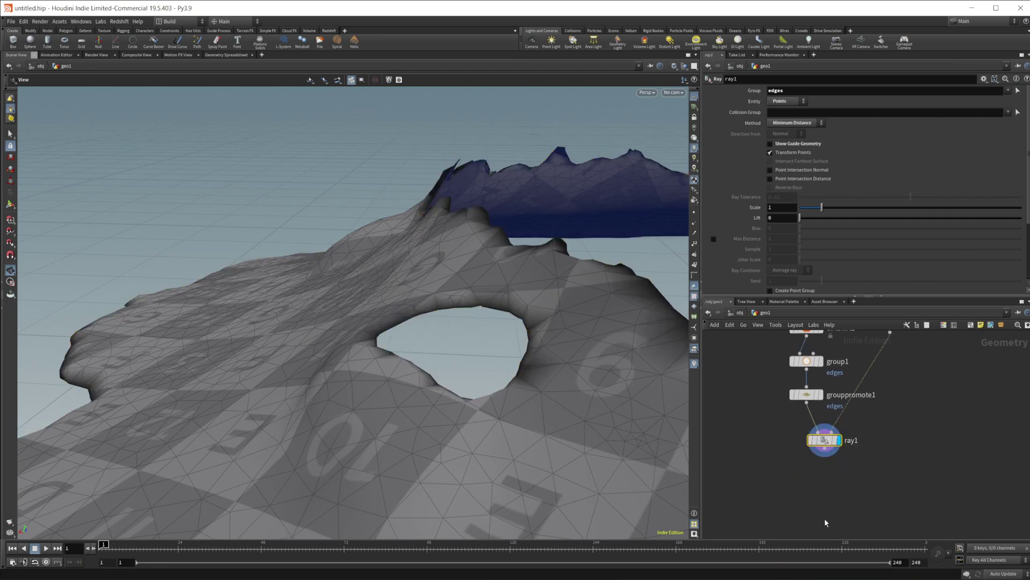
Add a second Merge node below the Ray node.
middle_click_drag(825, 522, 800, 476)
key("Tab")
mouse_move(802, 476)
type("merge")
key("Return")
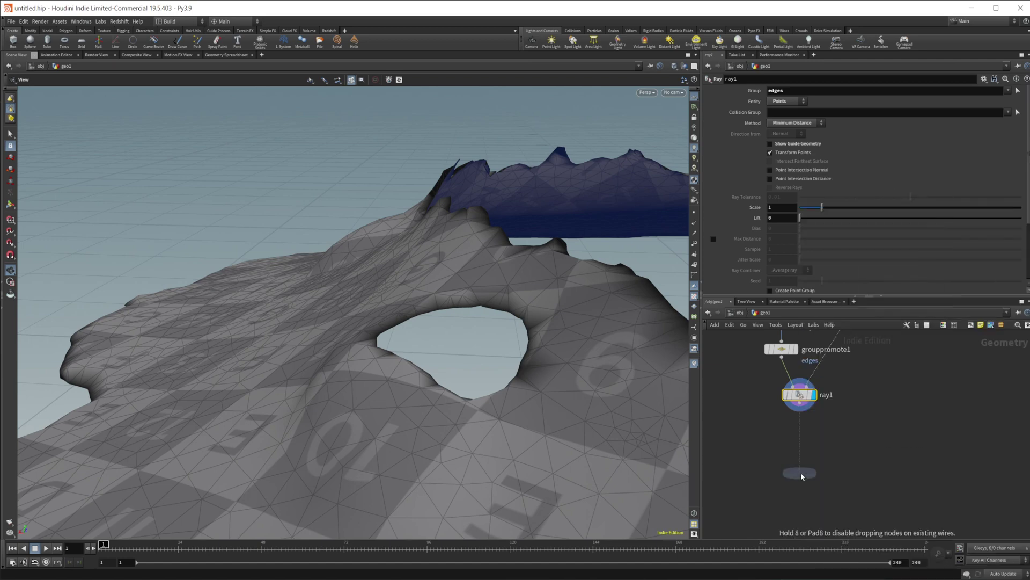
left_click(824, 468)
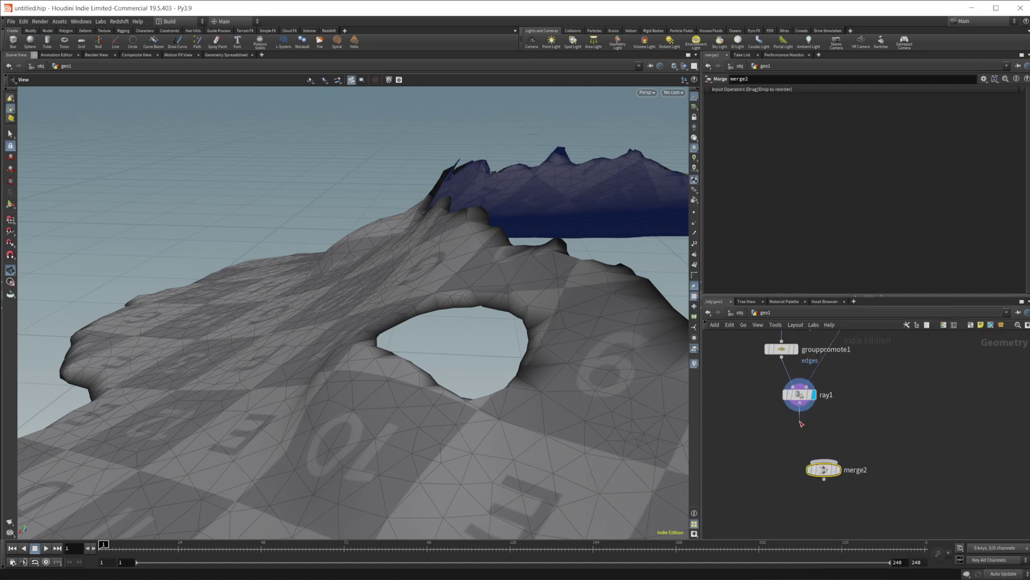
Connect the Ray node and the merged toy and grid to the second Merge node, and display the combined result.
left_click_drag(800, 411, 824, 461)
scroll(836, 450, "down", 3)
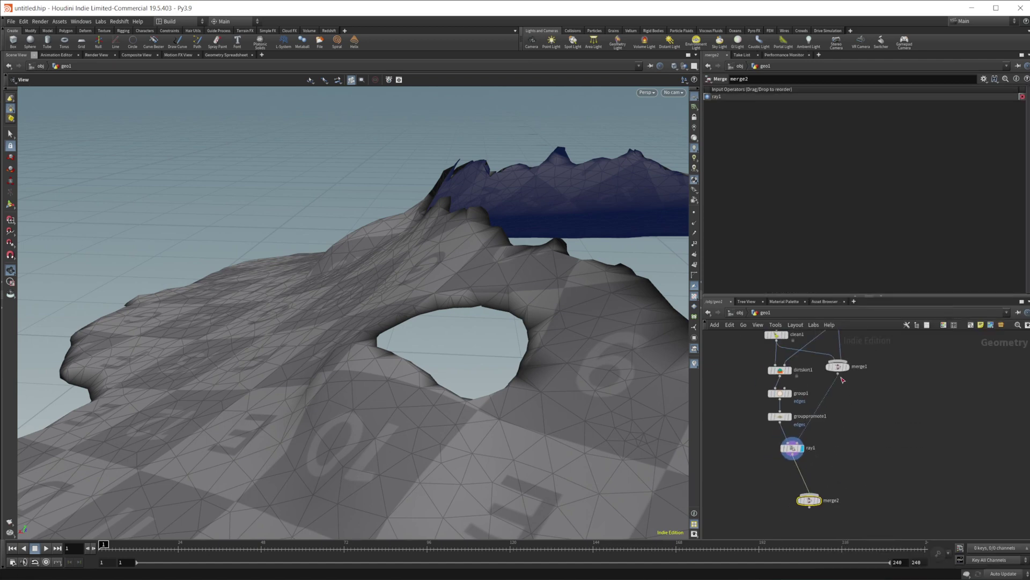
left_click_drag(837, 374, 809, 495)
left_click(818, 500)
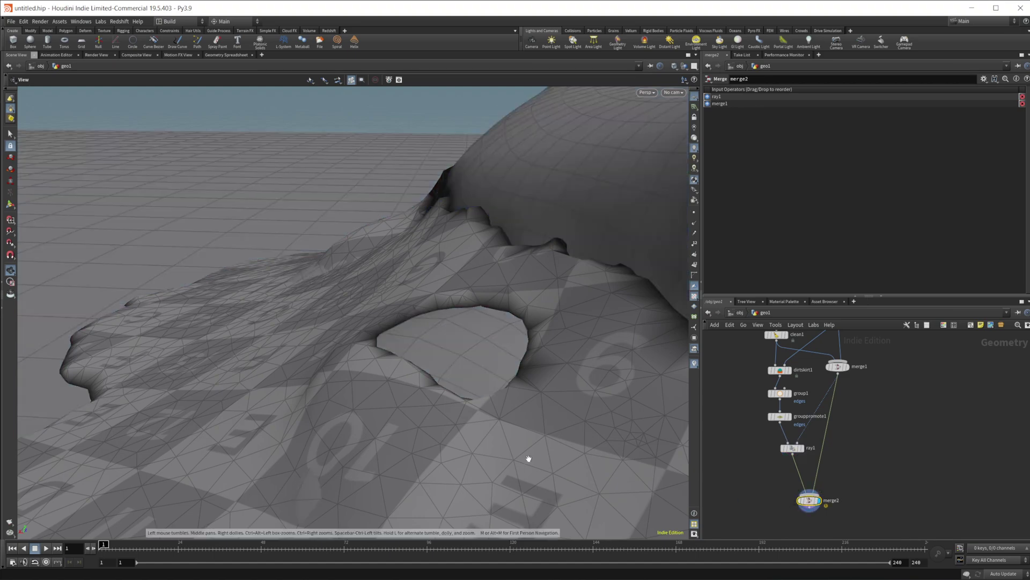
left_click_drag(433, 387, 493, 352)
left_click_drag(630, 379, 515, 373)
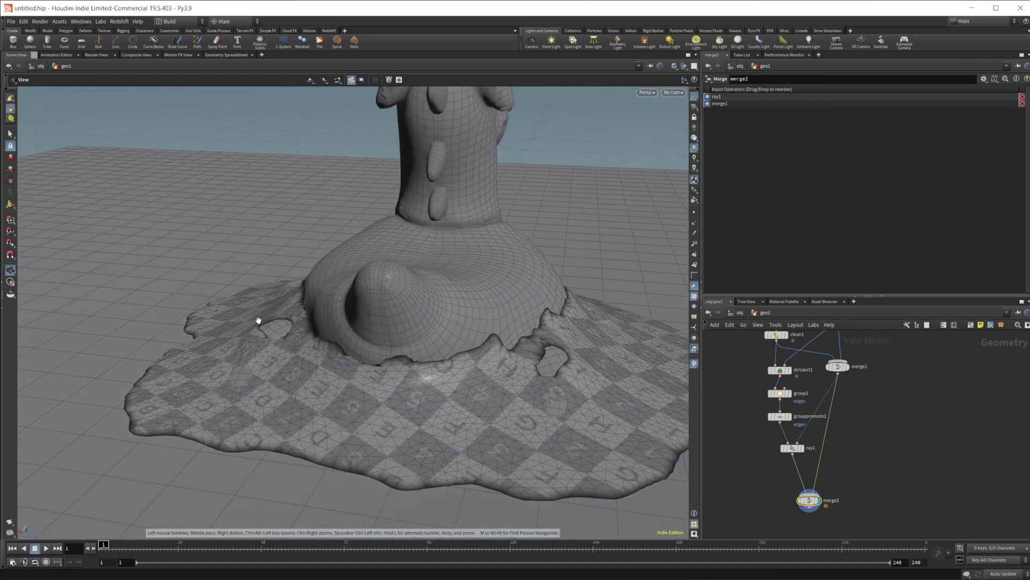
mouse_move(258, 321)
left_mouse_down()
mouse_move(416, 400)
mouse_move(487, 364)
mouse_move(357, 444)
mouse_move(106, 435)
mouse_move(241, 331)
left_mouse_up()
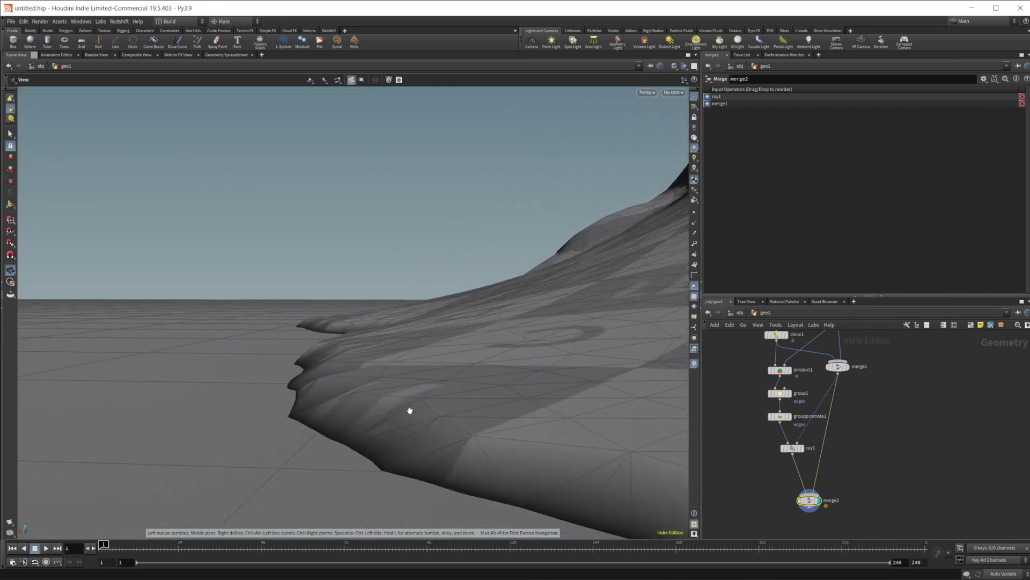
left_click_drag(517, 384, 439, 390)
Insert a Smooth node between the Ray node and the second Merge node.
key("Tab")
type("smoo")
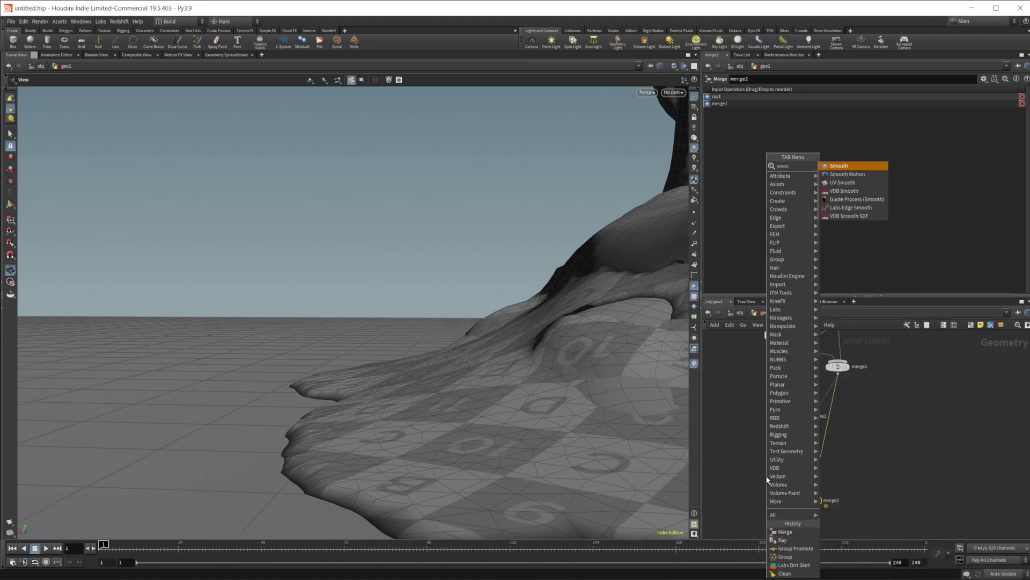
key("Return")
left_click(768, 477)
left_click_drag(768, 477, 791, 475)
Try a Smooth strength of 50, inspect the skirt around its hole and borders, and set the strength to 0.
left_click_drag(846, 144, 1027, 145)
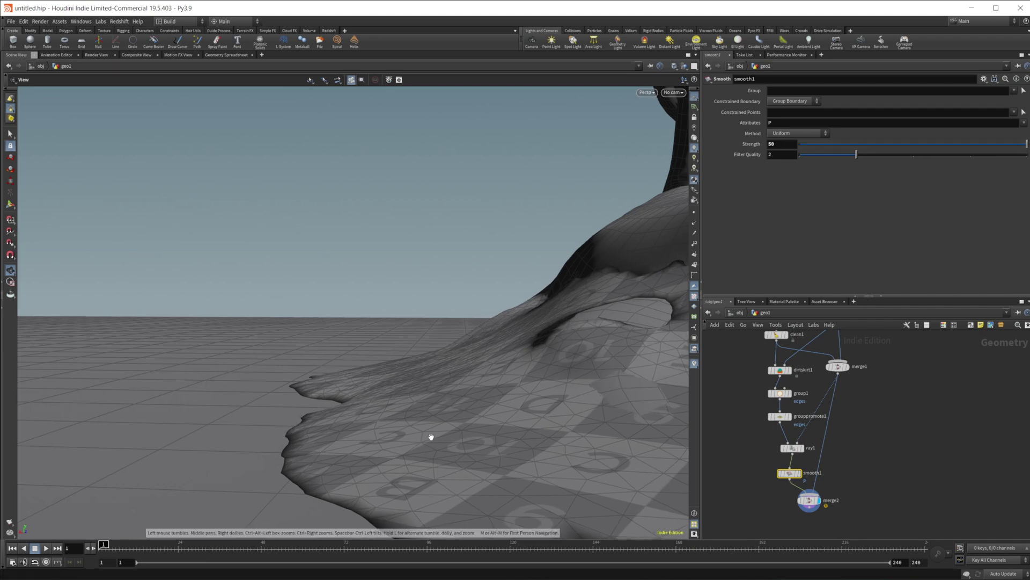
left_click_drag(416, 444, 404, 424)
left_click_drag(365, 485, 295, 376)
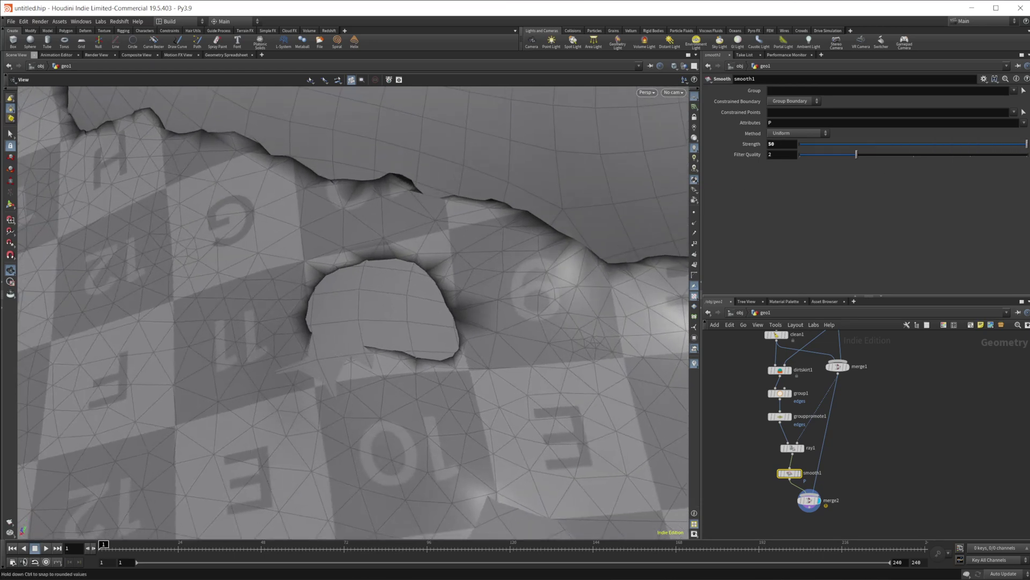
left_click_drag(327, 356, 491, 339)
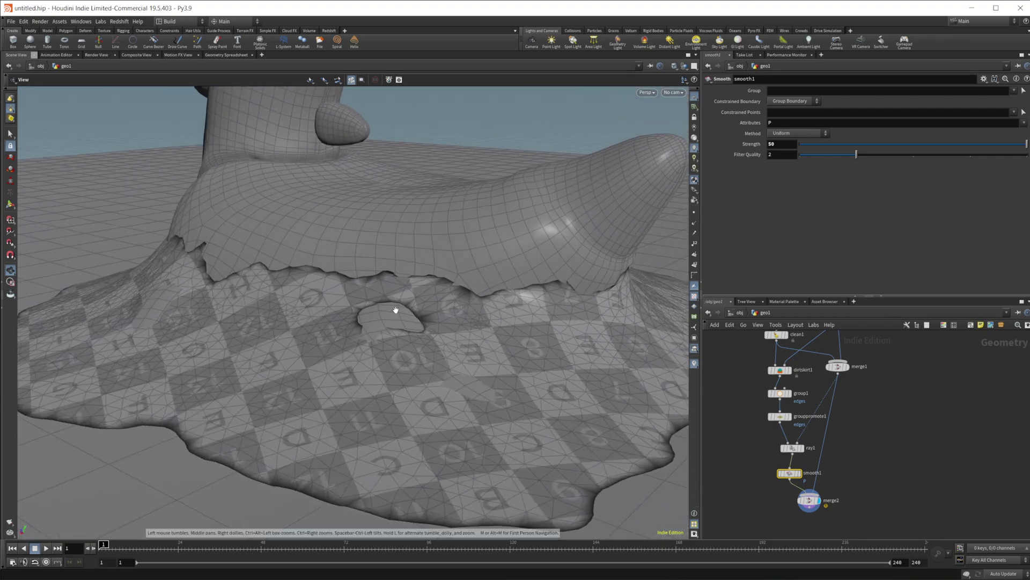
left_click_drag(395, 310, 387, 359)
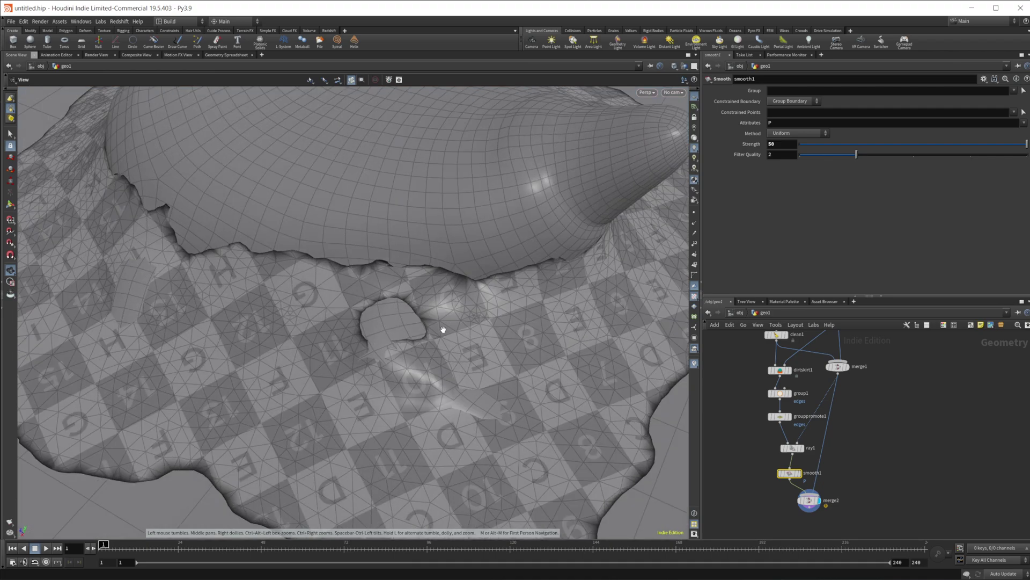
left_click_drag(440, 329, 278, 350)
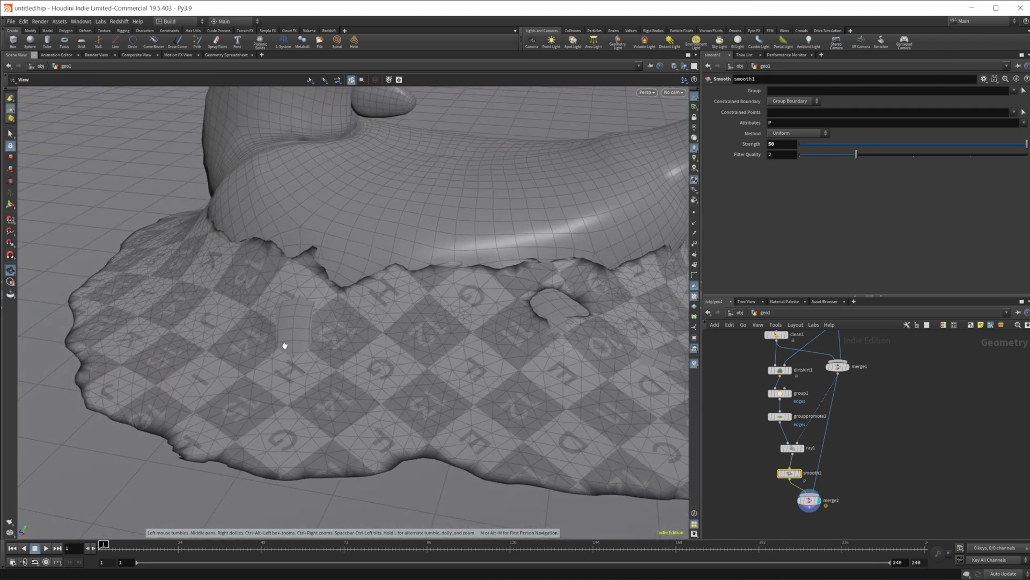
left_click_drag(853, 145, 773, 145)
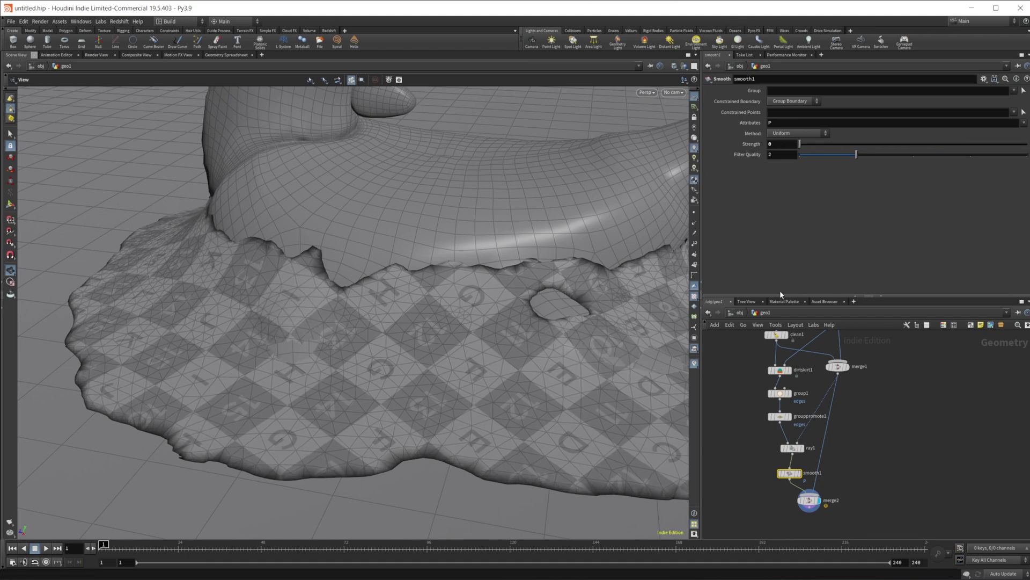
Set the object skirt distance of the Labs Dirt Skirt node to 0.1.
middle_click_drag(854, 409, 858, 446)
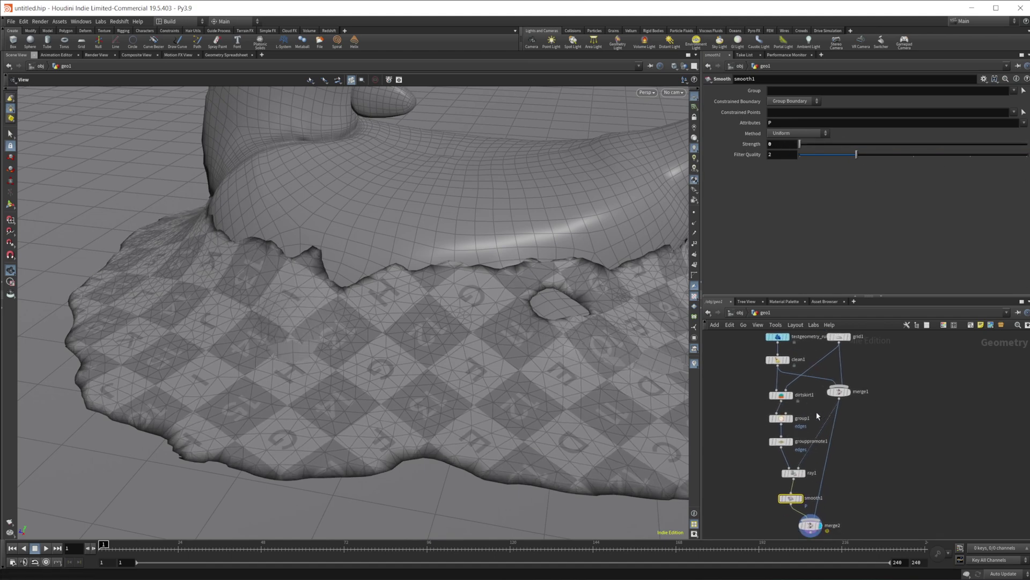
left_click(785, 412)
left_click(781, 102)
type(".15")
key("Return")
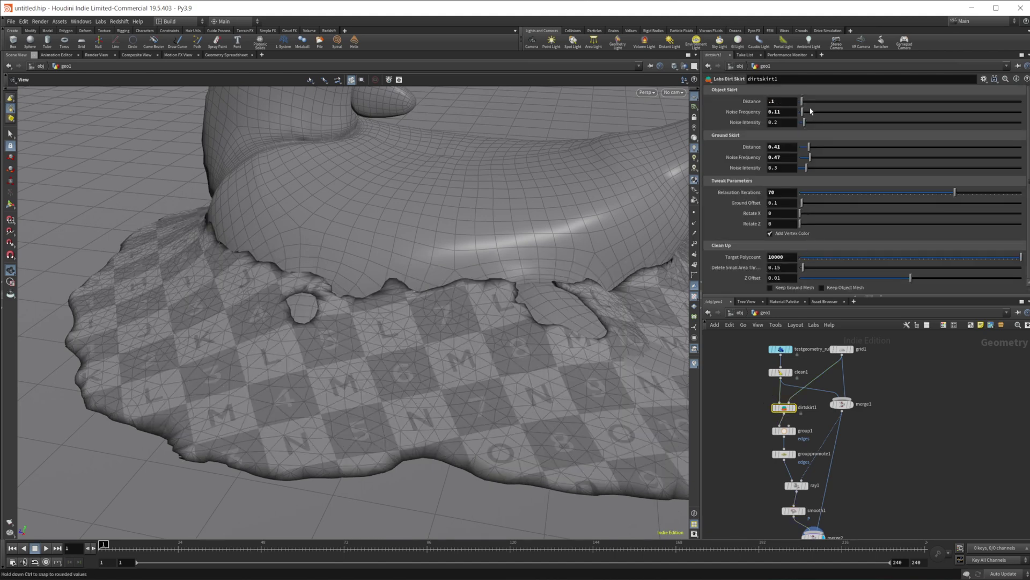
left_click_drag(581, 336, 521, 333)
Set the Smooth node's strength to about 3.58 and view the skirt from the other side of the toy.
middle_click_drag(881, 463, 866, 386)
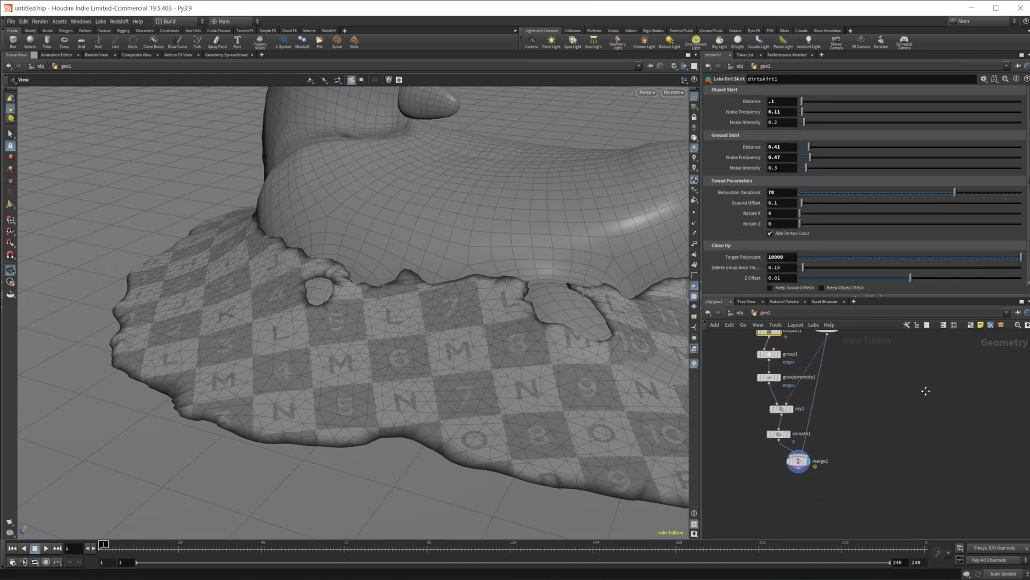
left_click(784, 431)
left_click_drag(856, 145, 816, 145)
mouse_move(365, 322)
left_mouse_down()
mouse_move(333, 333)
mouse_move(295, 290)
mouse_move(260, 290)
mouse_move(502, 320)
mouse_move(451, 292)
left_mouse_up()
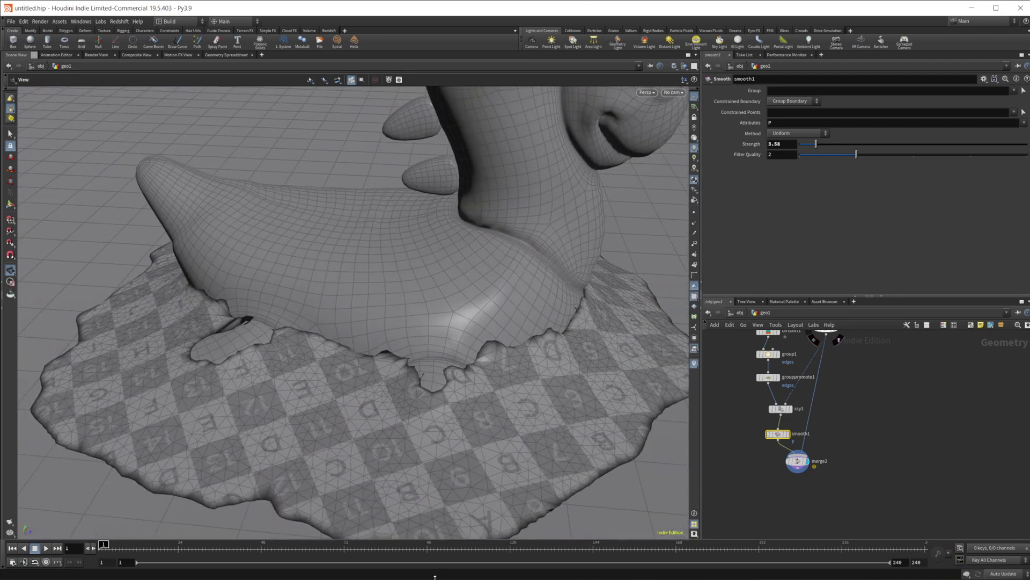
Switch to the Houdini window with Dirt Skirt Demo.hiplc and hide the other objects in the viewport.
left_click(439, 578)
left_click(408, 549)
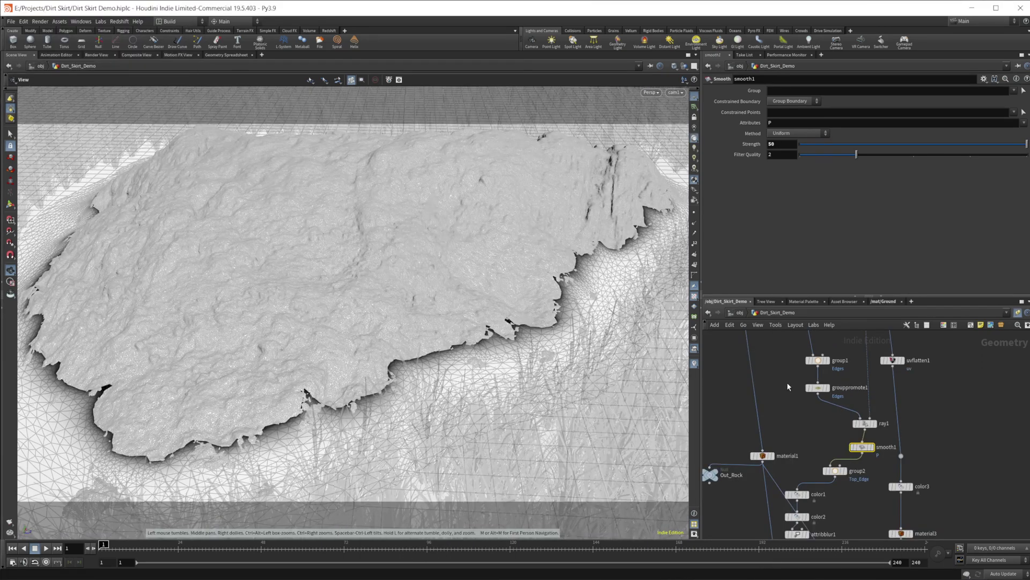
middle_click_drag(787, 387, 807, 457)
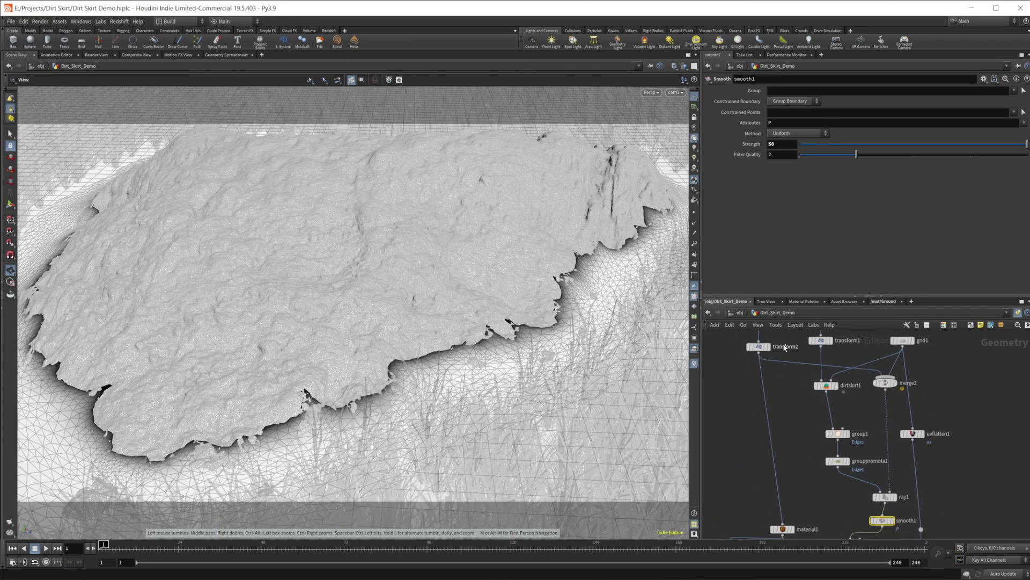
left_click(675, 66)
left_click(684, 66)
left_click(684, 66)
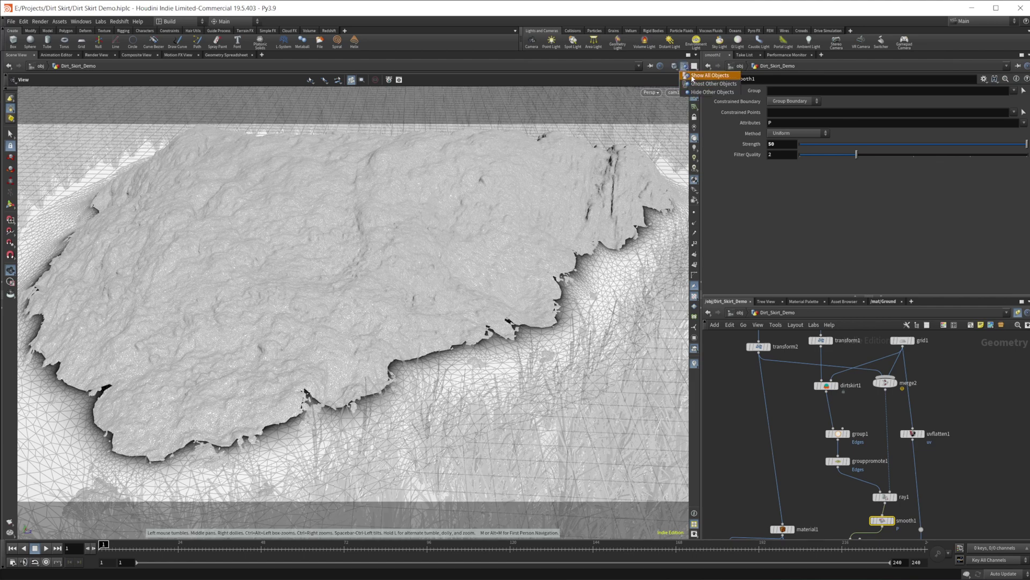
left_click(712, 91)
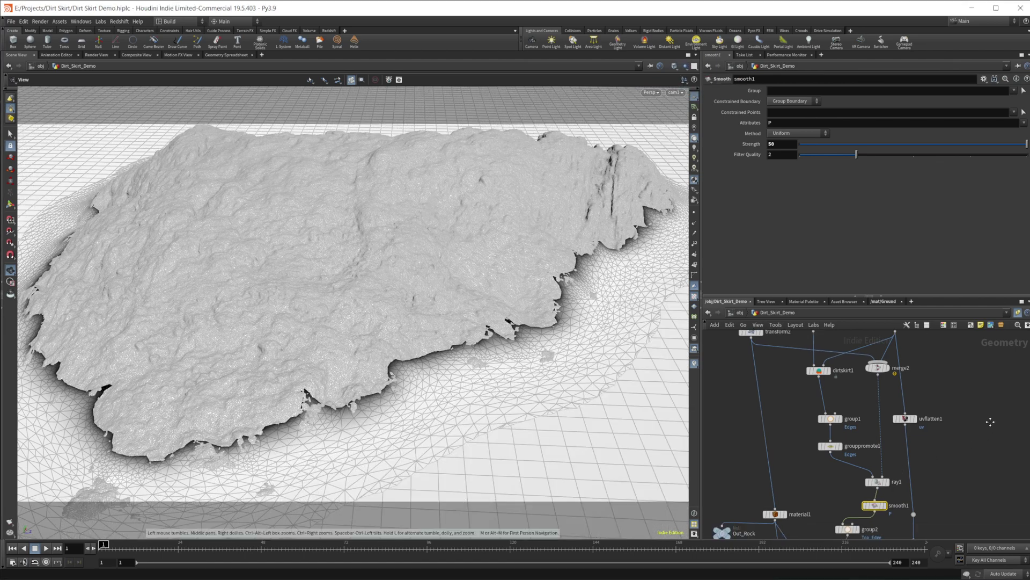
Examine the rock scene and display the demo network's Ray node to view its projected skirt.
left_click_drag(442, 330, 505, 350)
left_click_drag(421, 379, 442, 357)
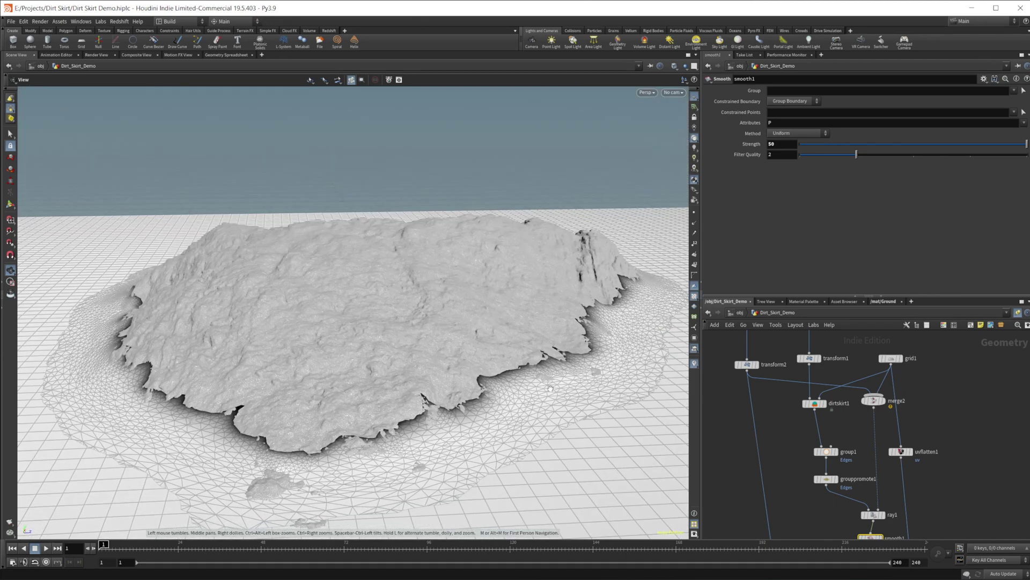
left_click_drag(611, 419, 525, 416)
scroll(931, 483, "up", 2)
middle_click_drag(933, 484, 913, 386)
middle_click_drag(906, 431, 855, 469)
left_click(814, 445)
left_click(825, 445)
left_click_drag(476, 375, 271, 325)
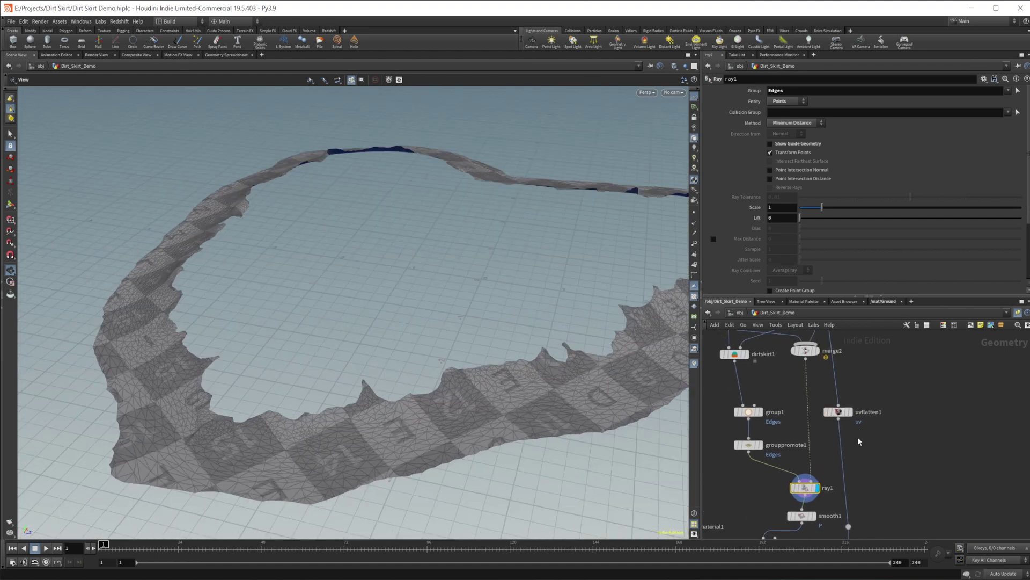
Display the Smooth node below the Ray node to view the smoothed skirt and its settings.
middle_click_drag(804, 521, 831, 441)
left_click(831, 441)
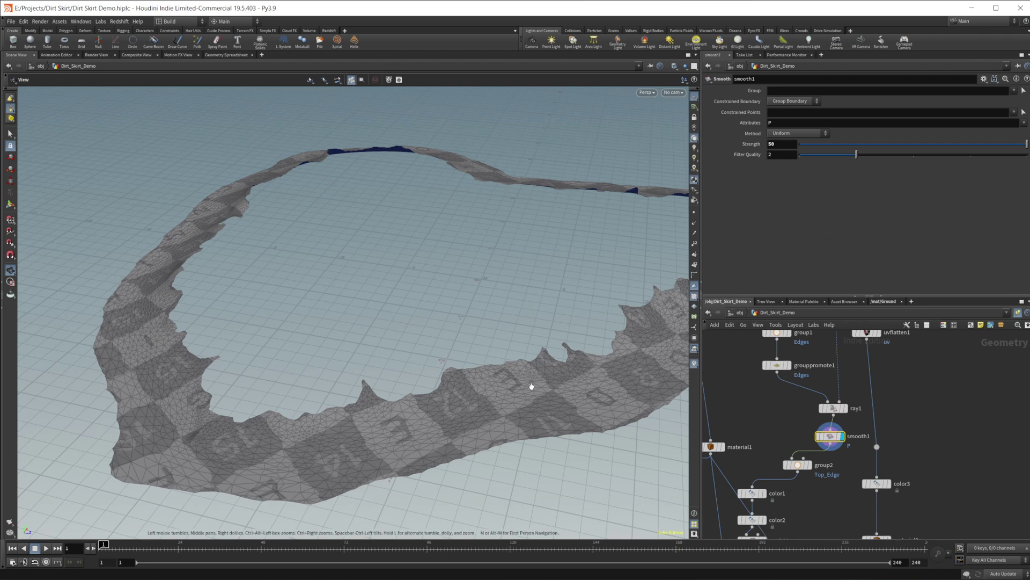
middle_click_drag(848, 502, 891, 465)
scroll(866, 454, "up", 2)
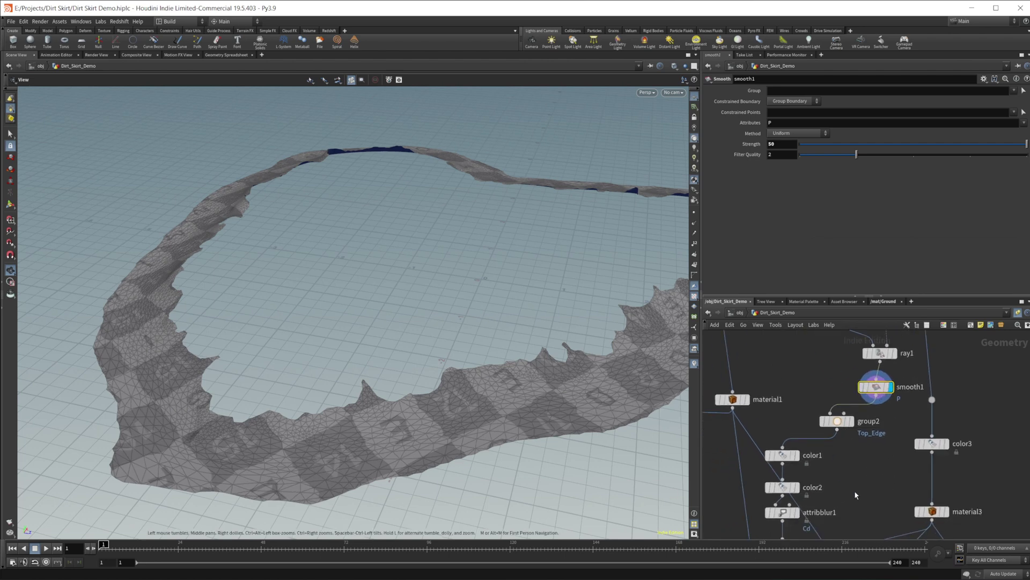
Display the Top_Edge group node and examine the edge selection along the skirt's inner border.
middle_click_drag(855, 494, 858, 478)
left_click(839, 405)
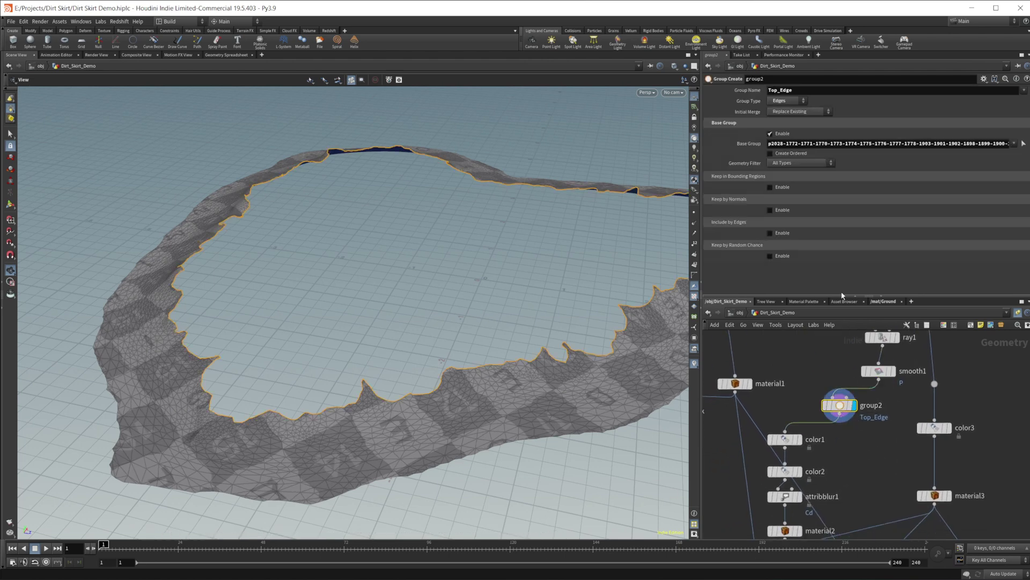
left_click_drag(348, 465, 375, 457)
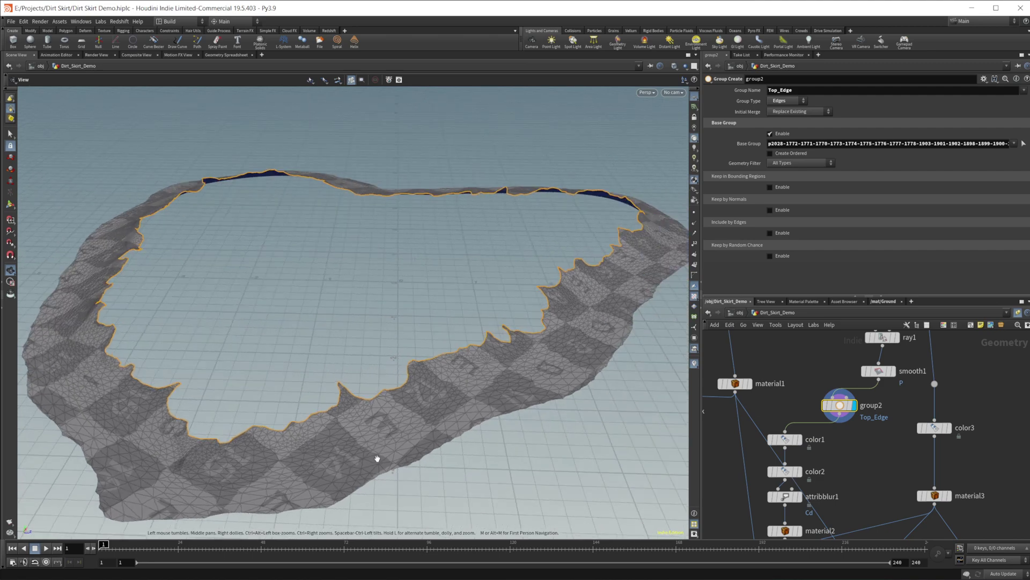
scroll(403, 400, "up", 3)
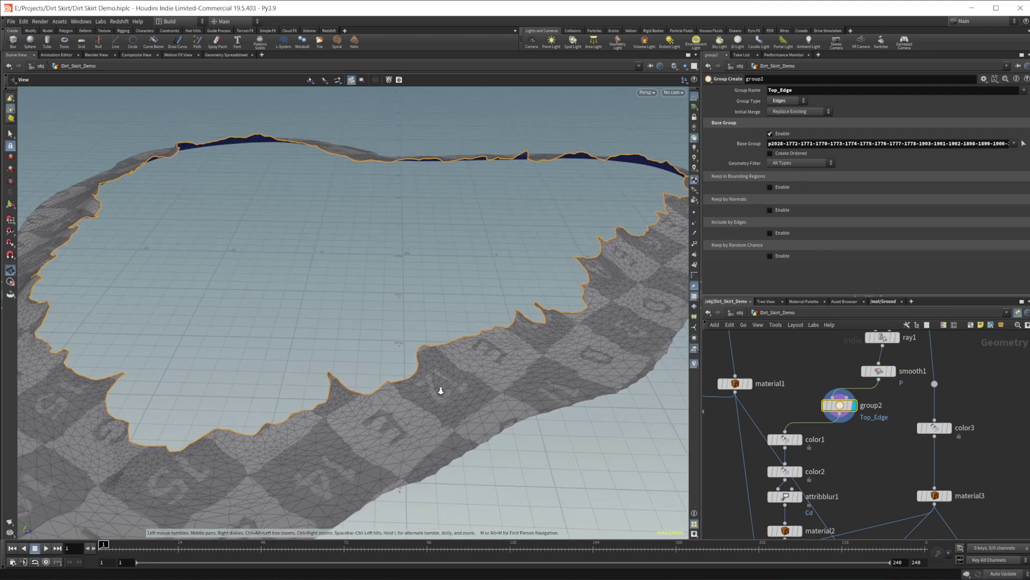
Display the color1 node below the Top_Edge group to view the skirt's base colour and the node's settings.
left_click_drag(338, 398, 429, 340)
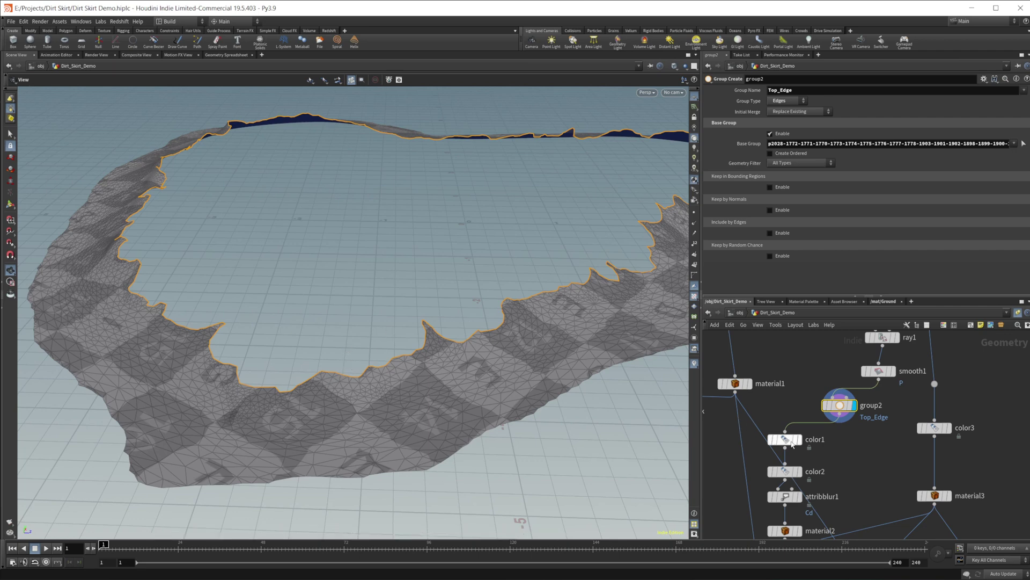
middle_click_drag(848, 439, 851, 412)
left_click(800, 404)
left_click(814, 404)
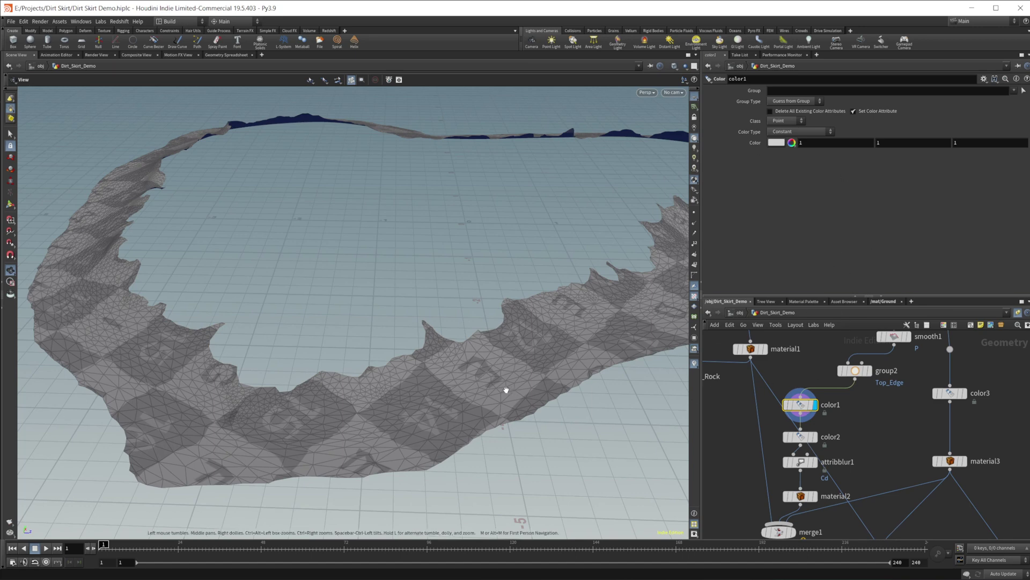
Display color2 and attribblur1 in turn to examine the black Top_Edge colour and its blur across the skirt.
middle_click_drag(844, 443, 837, 411)
left_click(794, 405)
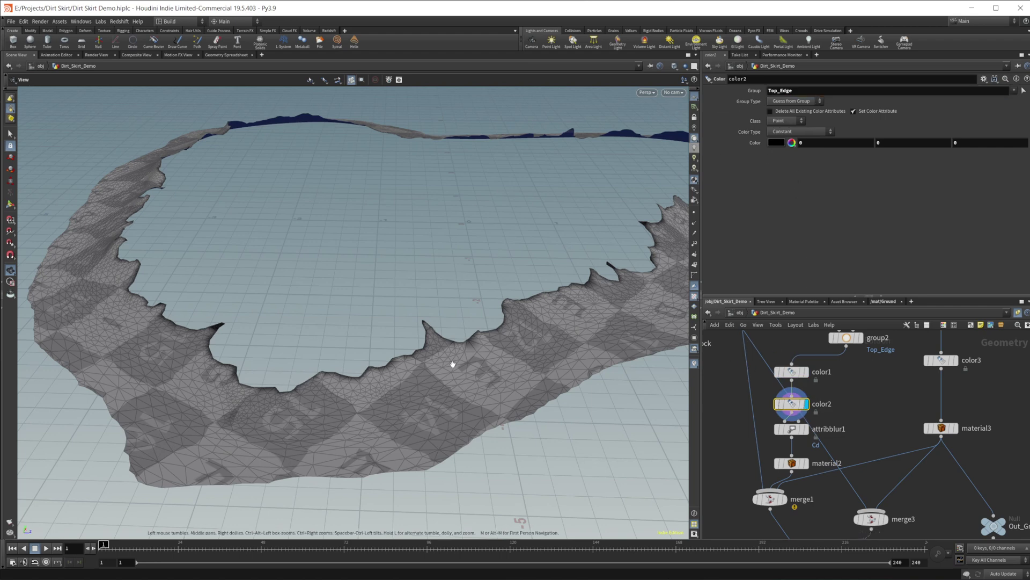
middle_click_drag(865, 442, 868, 412)
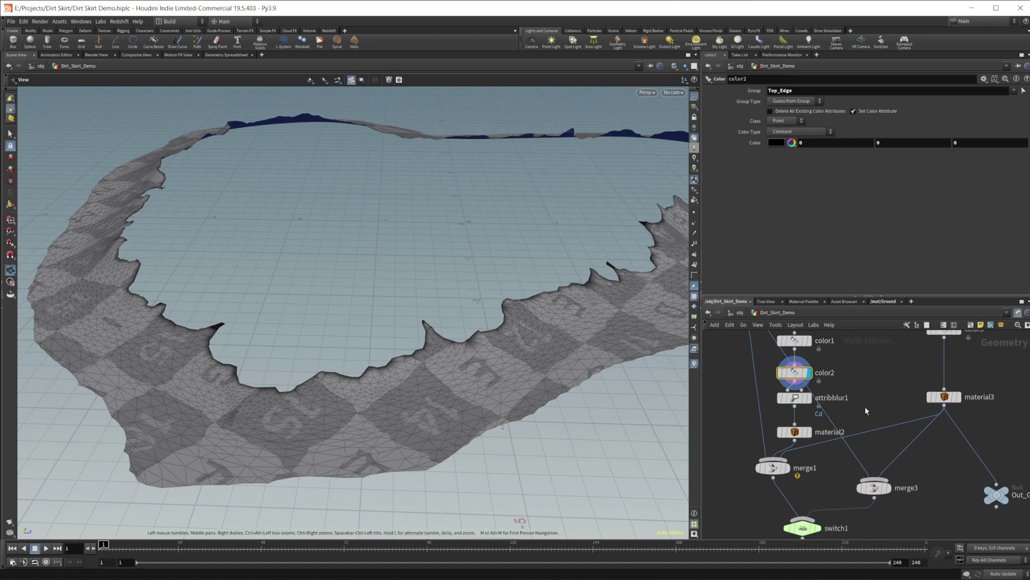
left_click(810, 397)
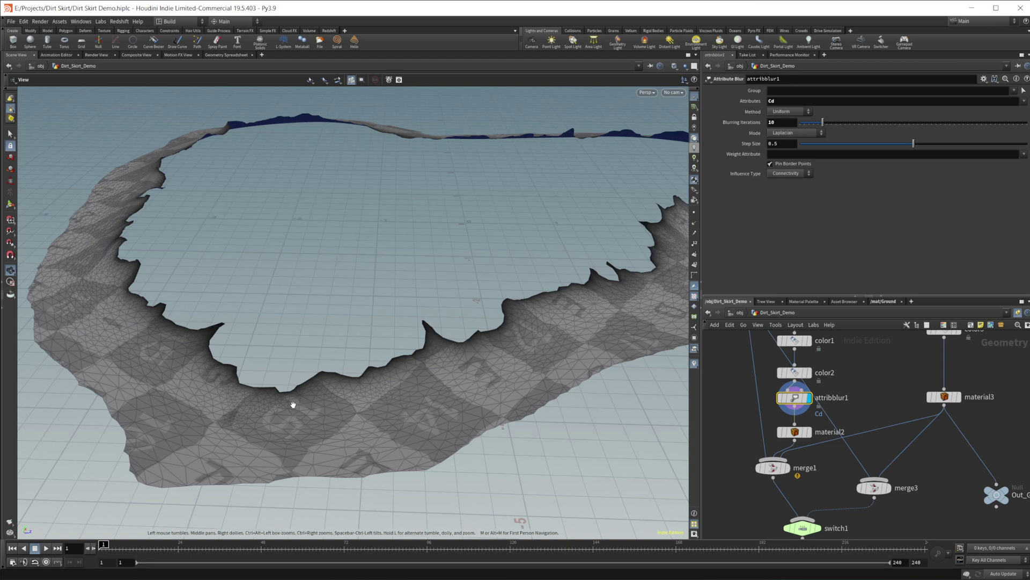
Open the Ground material network and inspect the attribute name used by ParticleAttributeLookup1.
left_click(884, 304)
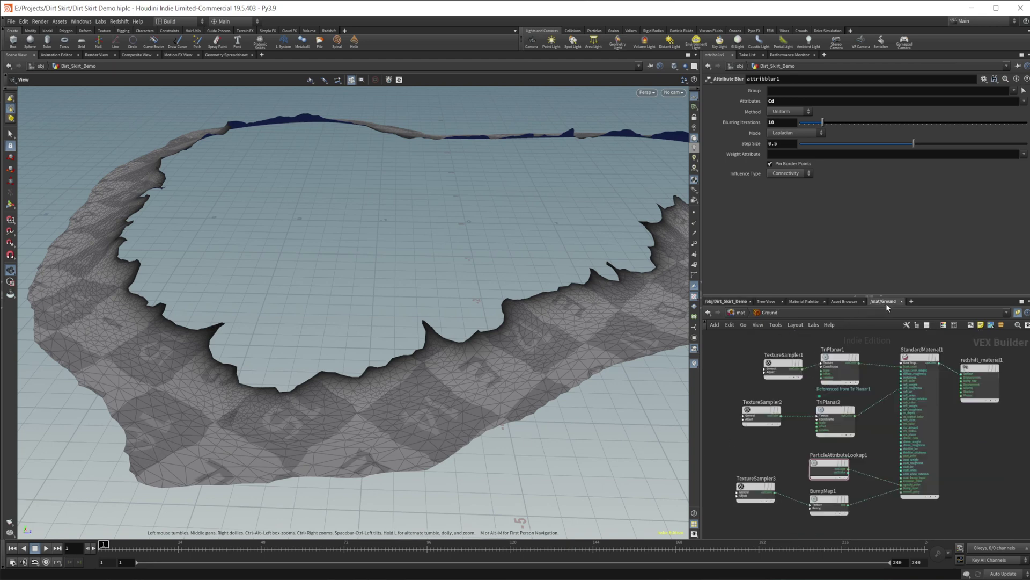
scroll(881, 473, "up", 4)
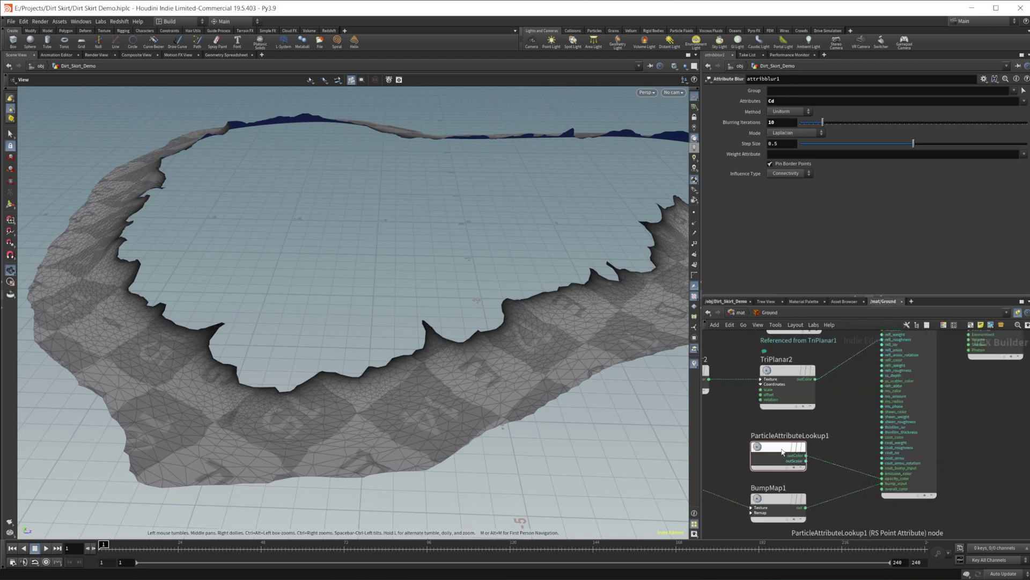
left_click(778, 455)
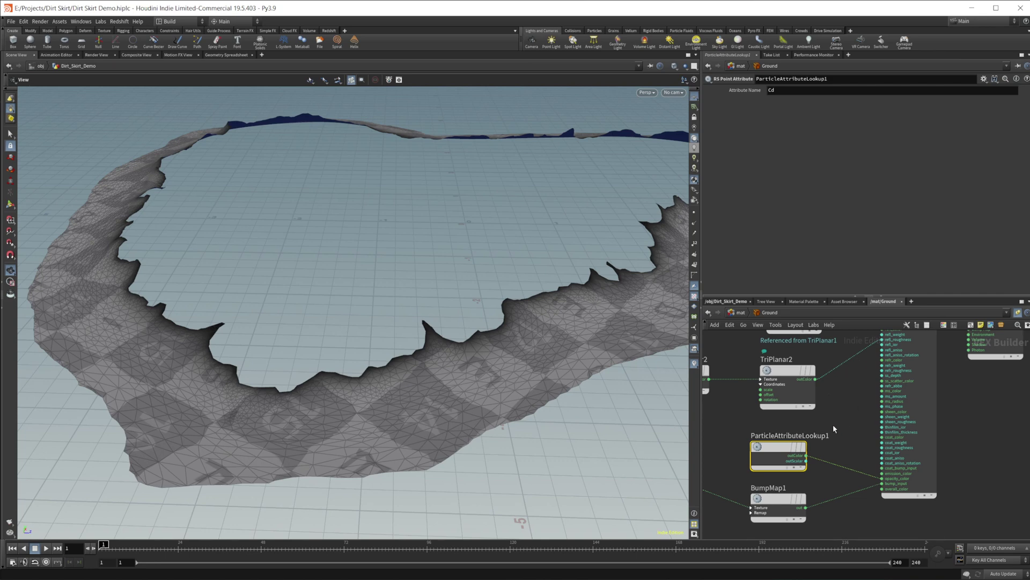
Return to the Dirt_Skirt_Demo network and examine the node chain from the blur back up to the dirt skirt.
left_click(727, 301)
mouse_move(826, 490)
middle_mouse_down()
mouse_move(809, 466)
mouse_move(818, 477)
middle_mouse_up()
scroll(842, 433, "down", 3)
middle_click_drag(855, 402, 828, 479)
middle_click_drag(803, 397, 799, 435)
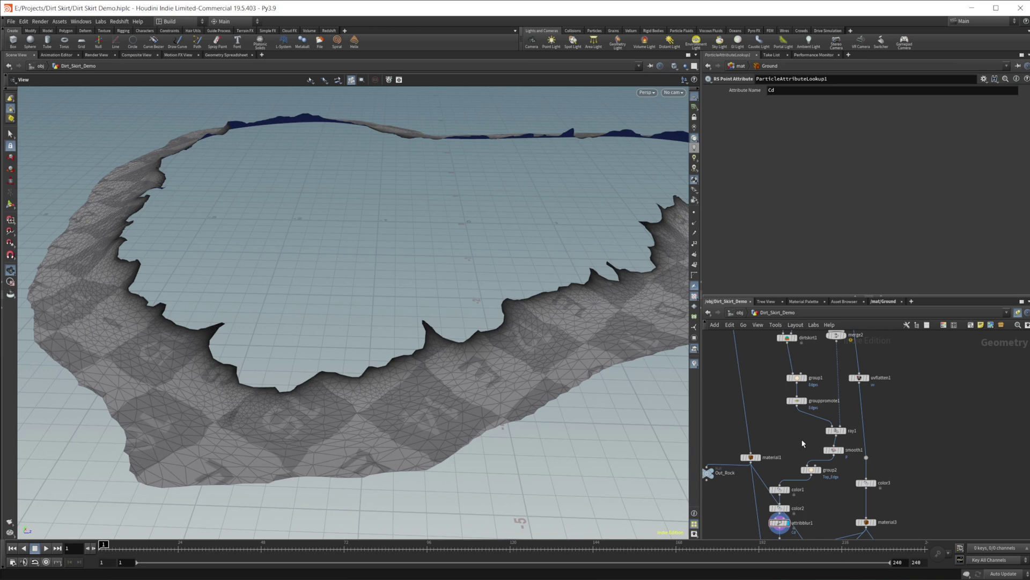
middle_click_drag(806, 455, 827, 480)
middle_click_drag(844, 399, 850, 431)
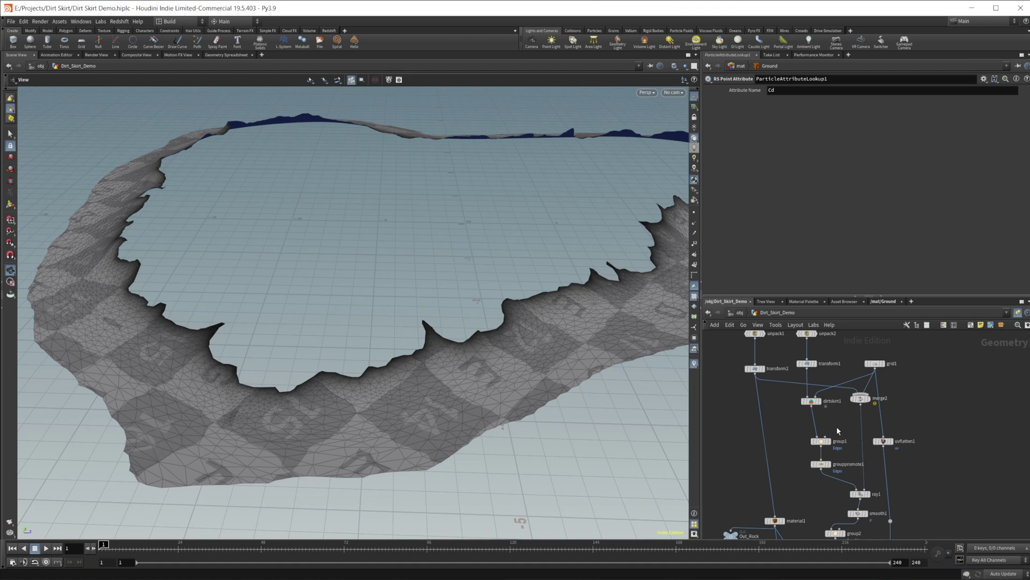
Move the file1 node above and away from file2 at the head of the network so both file labels are readable.
scroll(952, 461, "down", 4)
middle_click_drag(968, 431, 915, 428)
left_click_drag(774, 356, 883, 454)
scroll(885, 397, "up", 3)
scroll(829, 370, "up", 2)
middle_click_drag(829, 369, 854, 420)
scroll(765, 368, "up", 3)
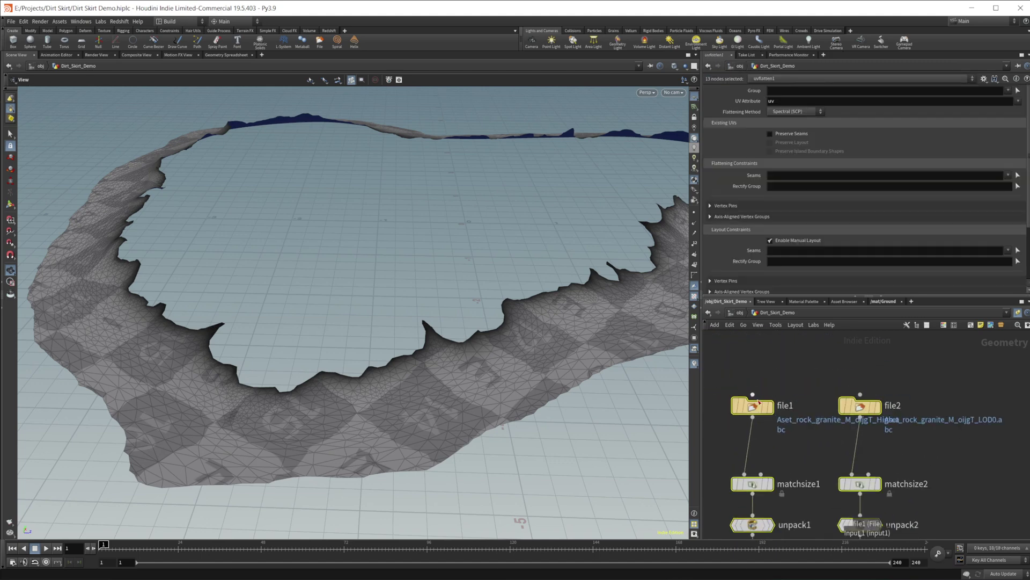
left_click_drag(763, 407, 731, 347)
left_click(786, 383)
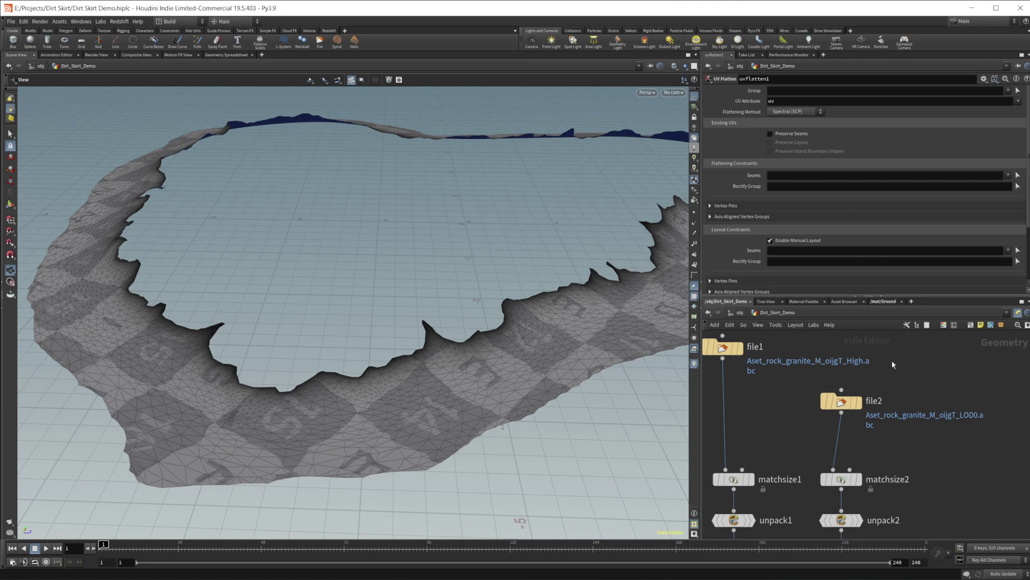
Reopen the Ground material network and examine the full texture file path in TextureSampler1.
scroll(851, 386, "down", 3)
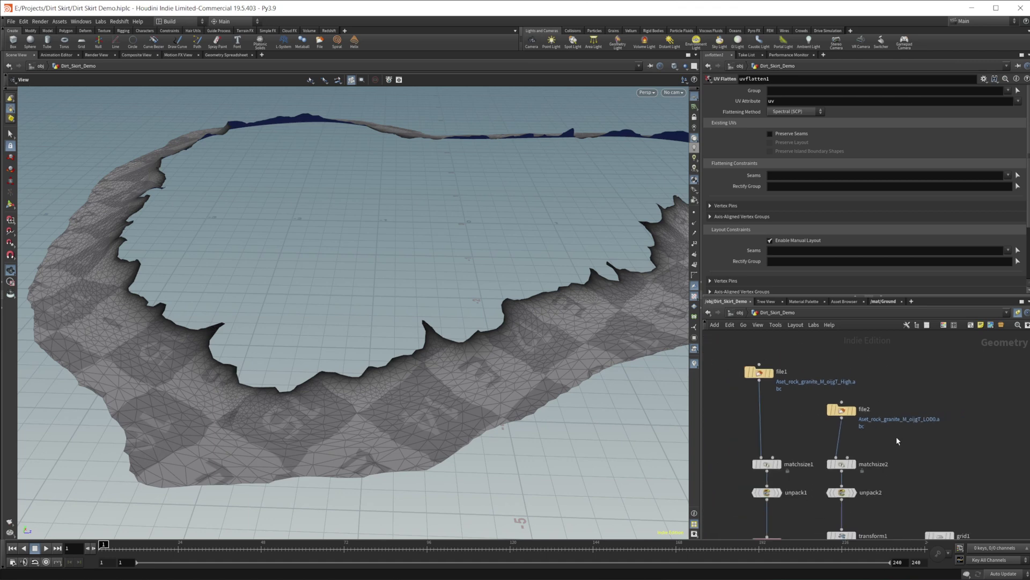
middle_click_drag(908, 453, 900, 435)
left_click(882, 301)
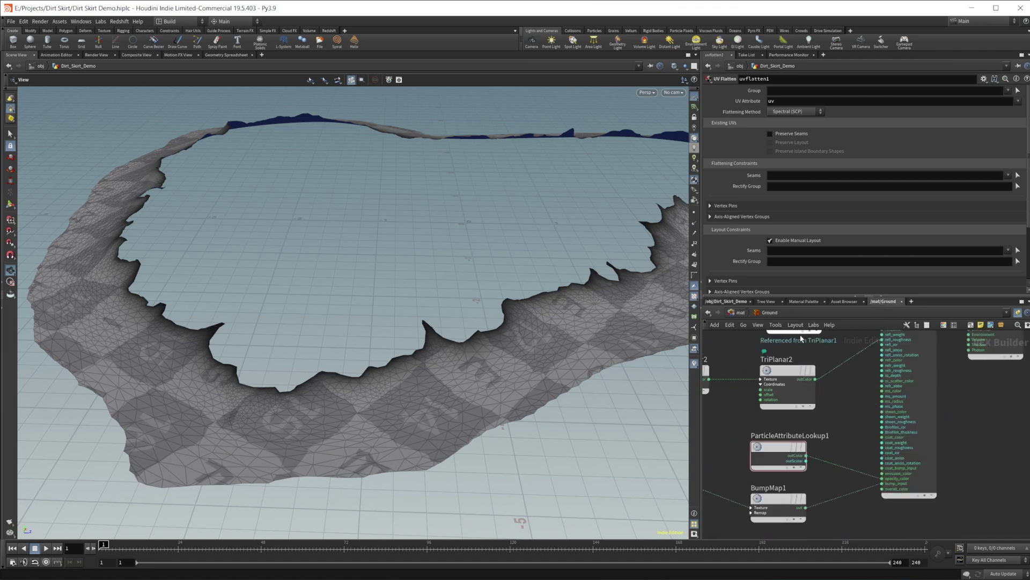
middle_click_drag(801, 338, 857, 455)
left_click(768, 421)
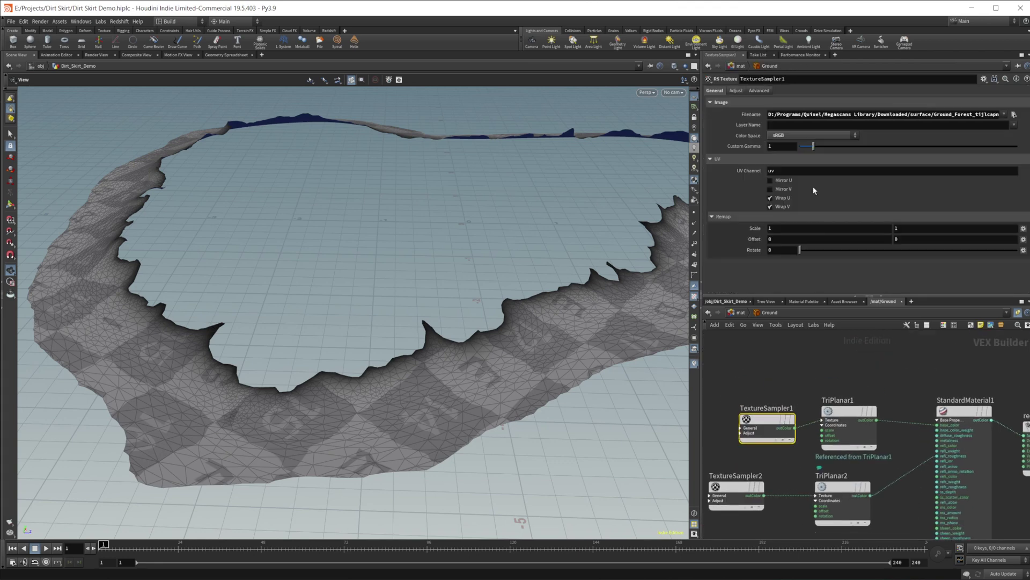
left_click_drag(926, 113, 999, 115)
left_click(916, 115)
left_click(825, 352)
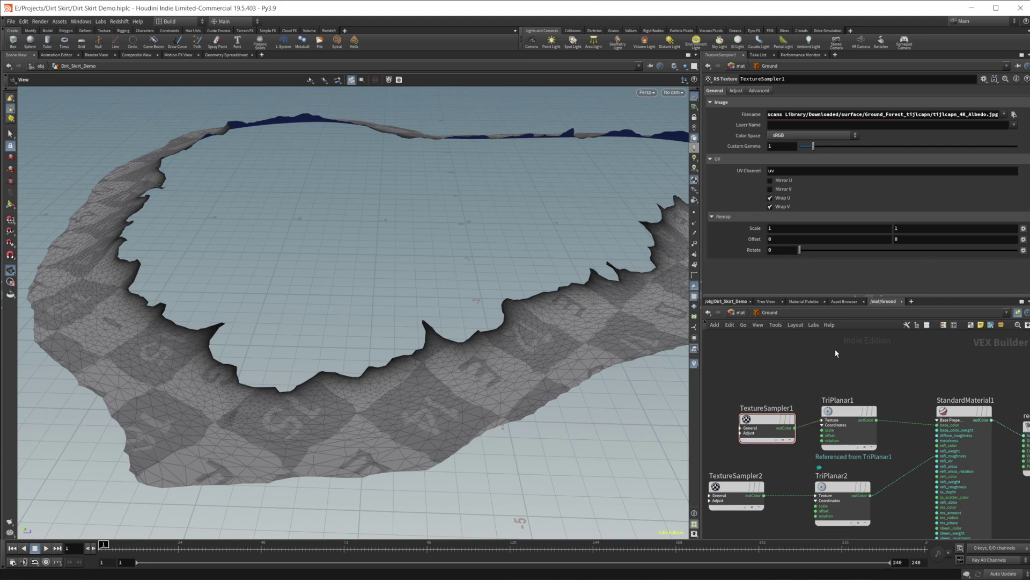